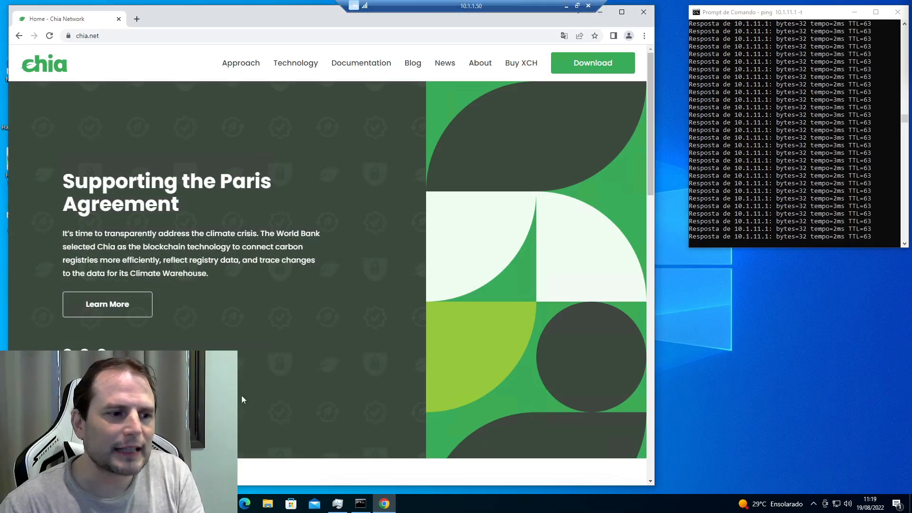
Open Task Manager, examine the CPU details in the performance view, and minimize it.
key("super")
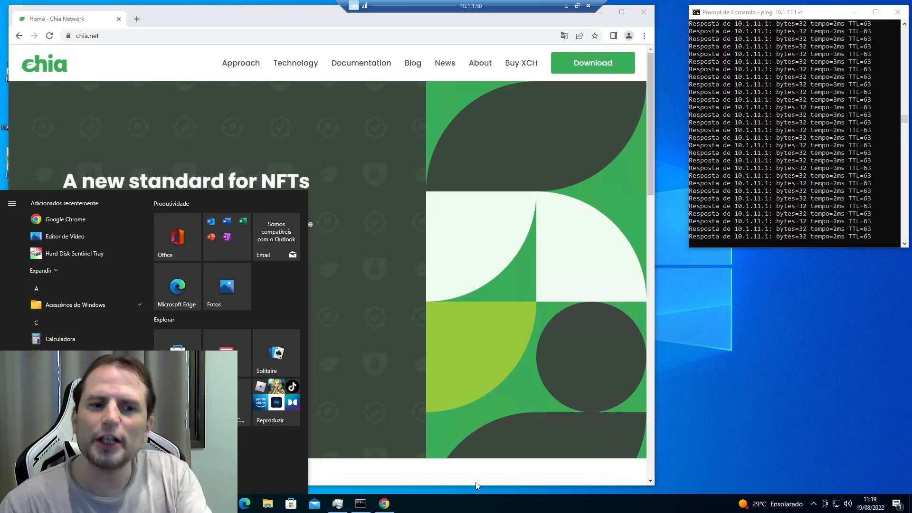
left_click(476, 503)
right_click(477, 501)
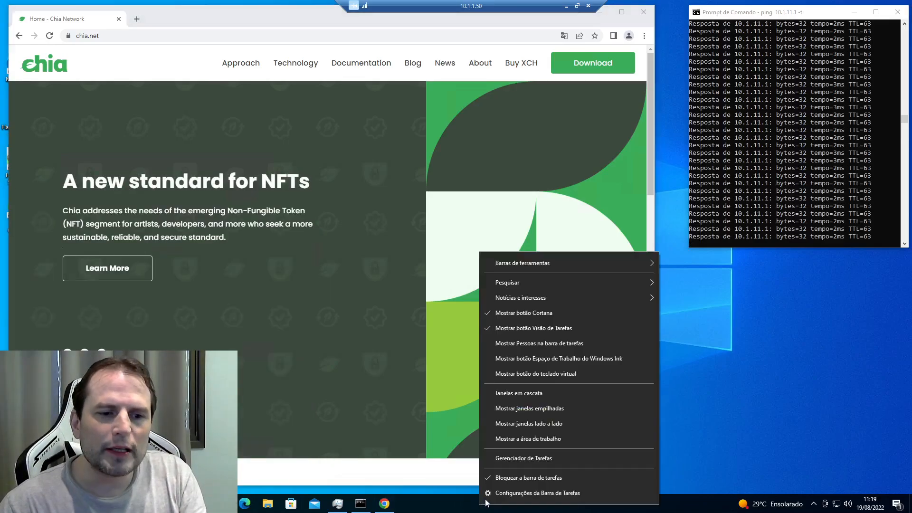
left_click(495, 454)
left_click(72, 50)
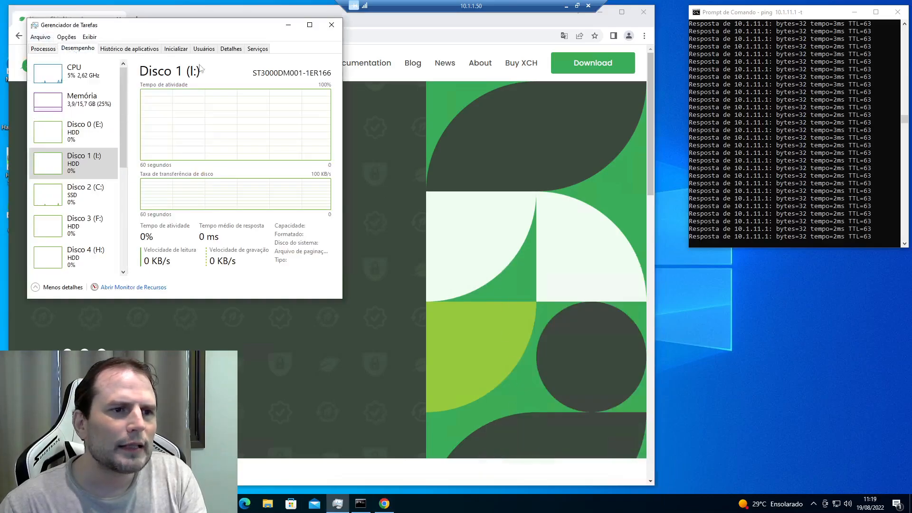
left_click(134, 51)
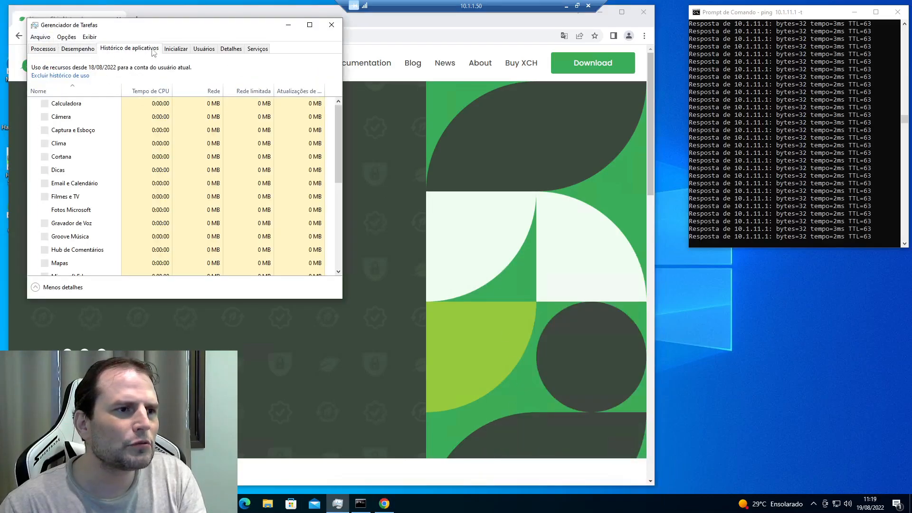
left_click(78, 49)
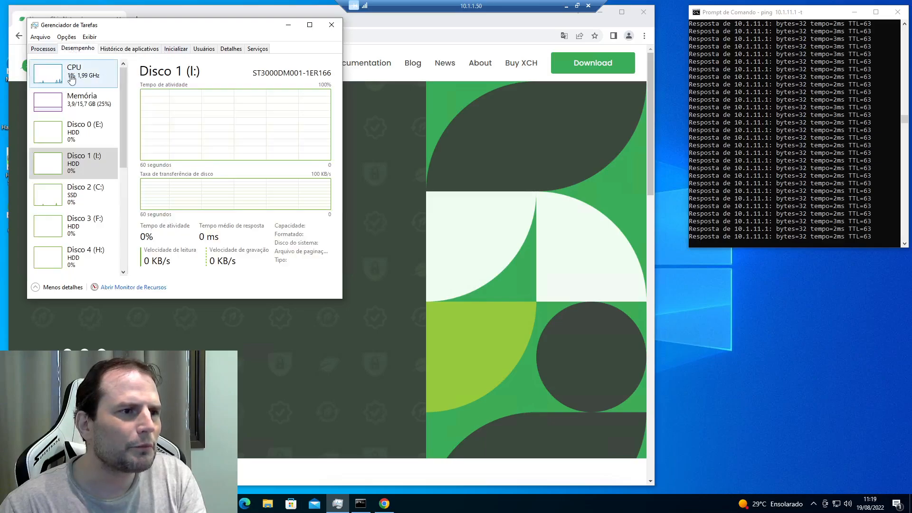
left_click(73, 71)
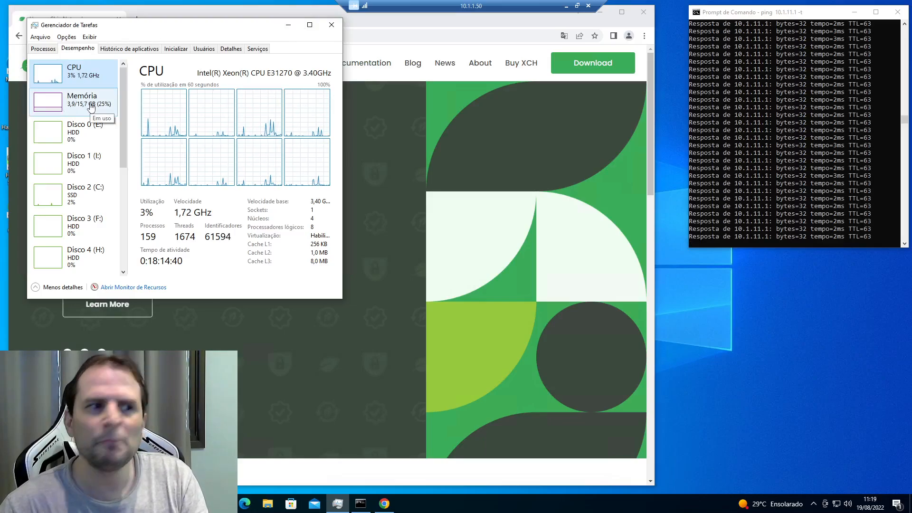
left_click(288, 25)
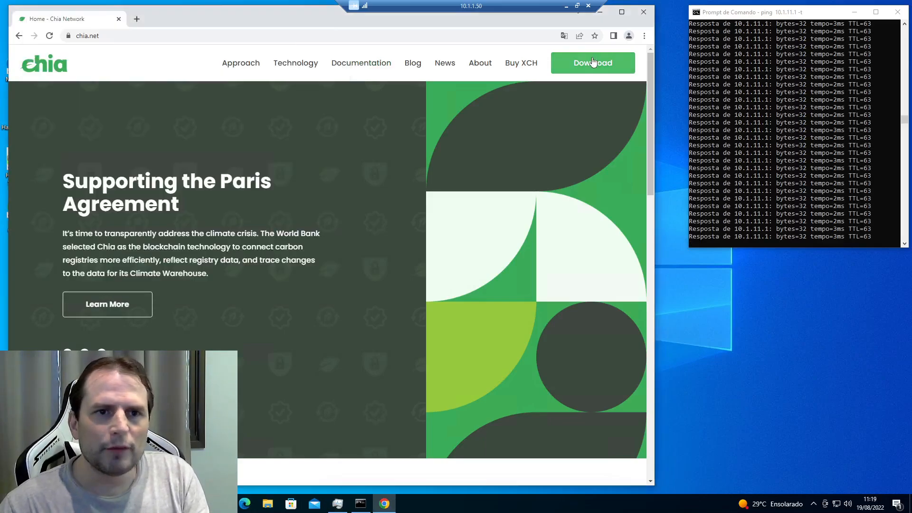
Open the client download page on chia.net.
left_click(592, 65)
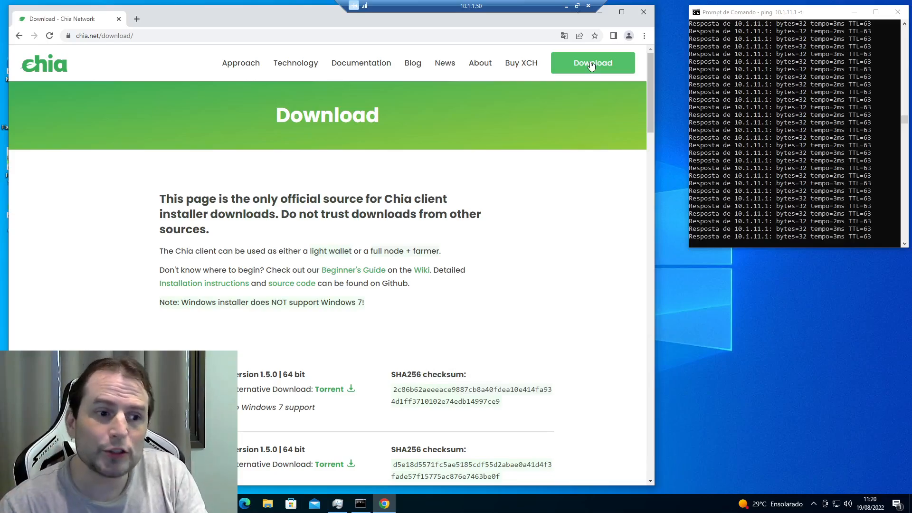
left_click(591, 64)
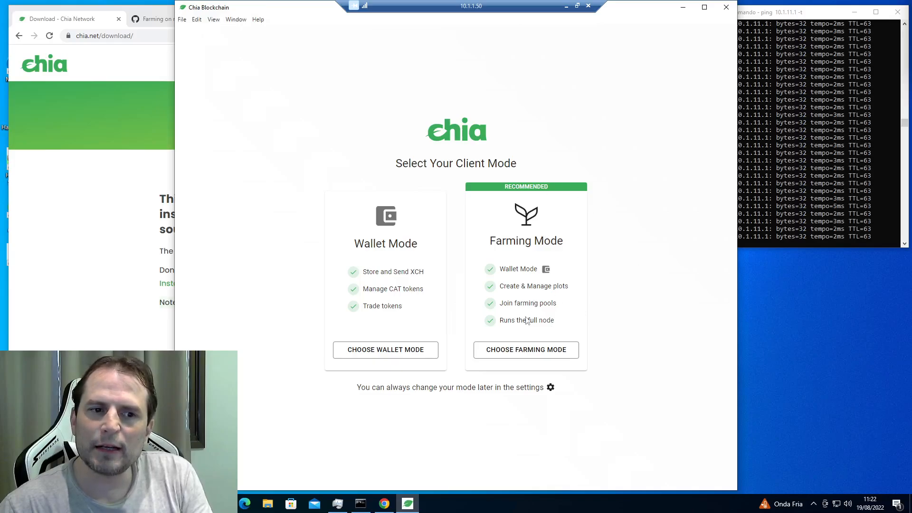
Choose Farming Mode in the Chia client and allow start_farmer and start_full_node through the firewall on private and public networks.
left_click(521, 352)
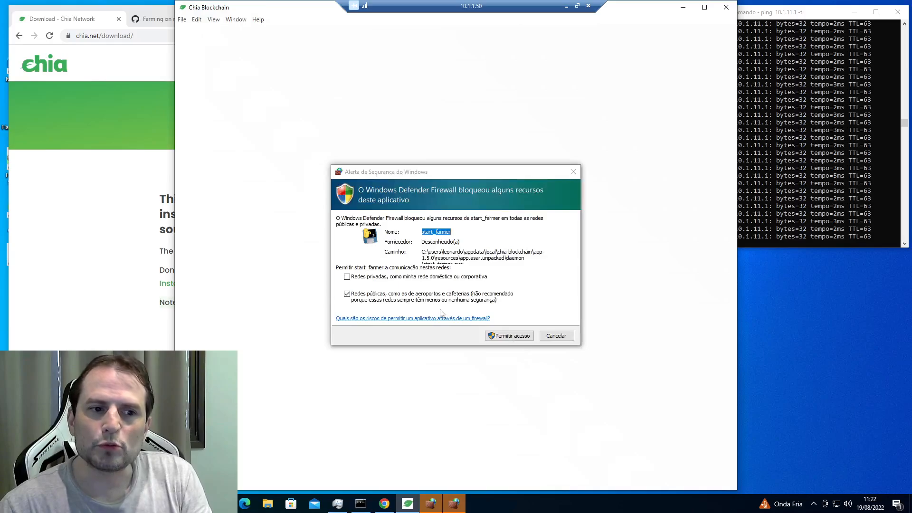
left_click(417, 277)
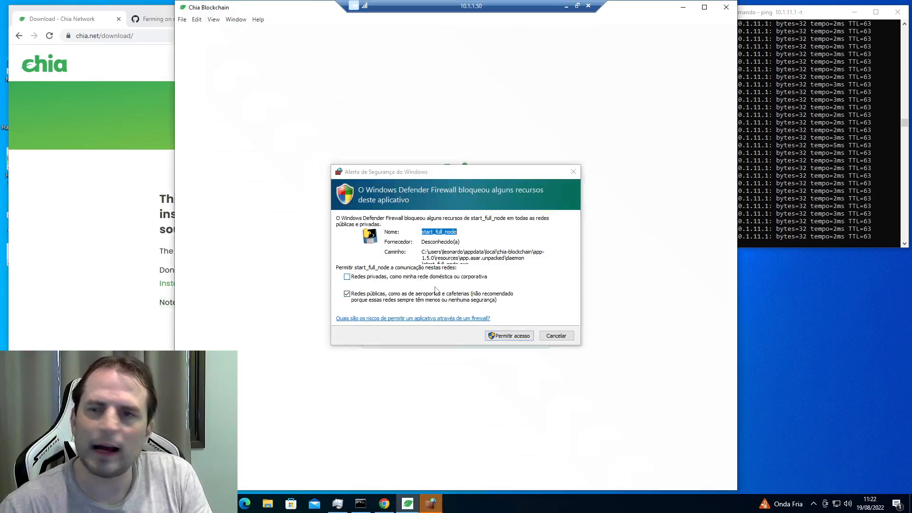
left_click(434, 279)
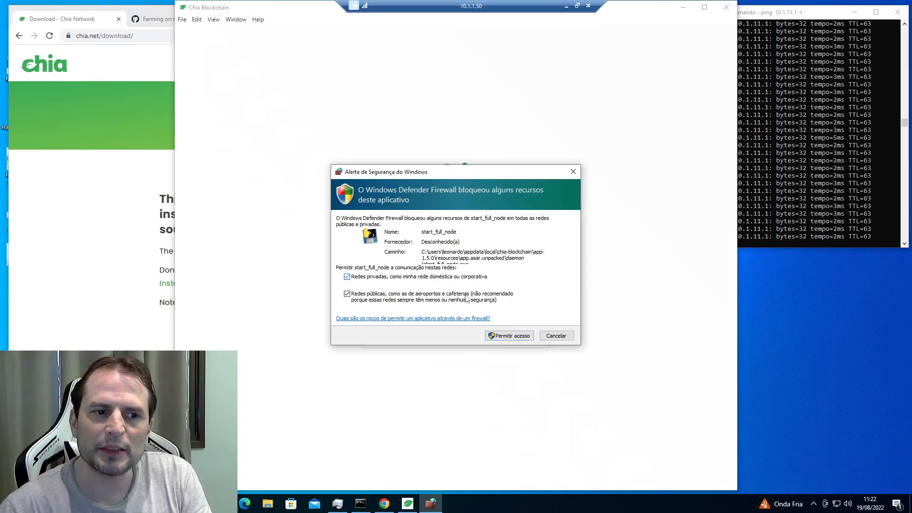
left_click(511, 337)
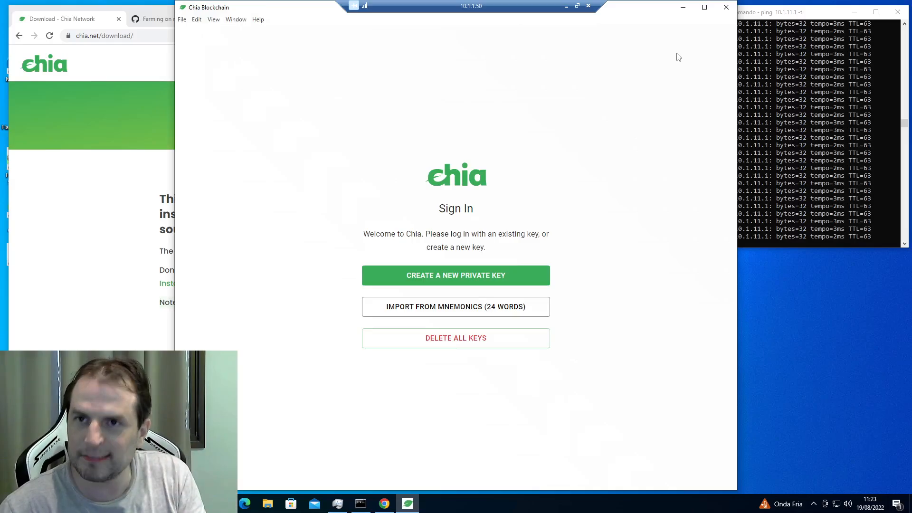
Quit the Chia client, confirm the exit, and move its shutdown window clear of the browser.
left_click(726, 11)
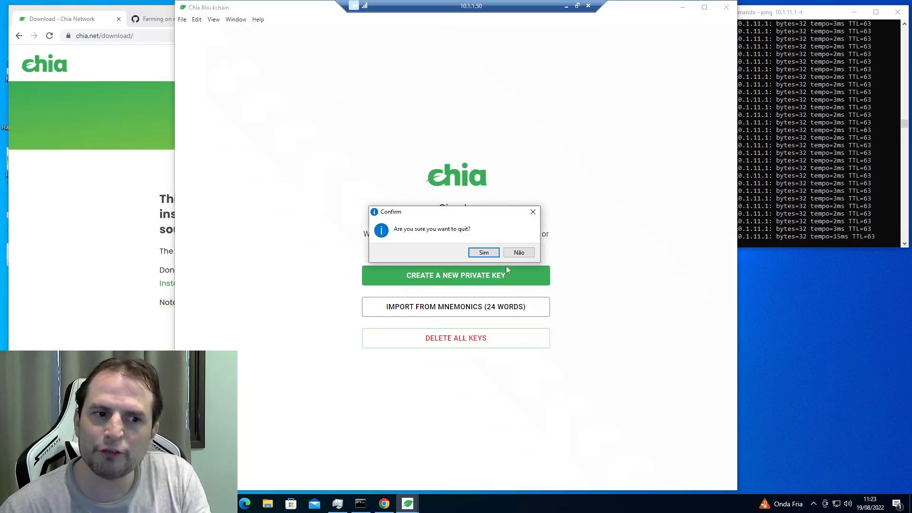
left_click(484, 253)
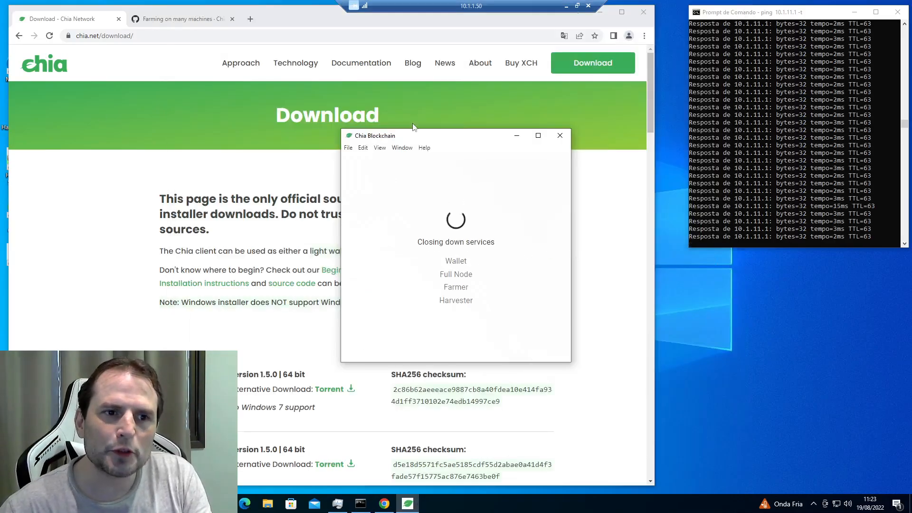
left_click_drag(434, 137, 754, 250)
Switch to the "Farming on many machines" wiki page and read its introduction, prerequisites and setup steps.
left_click(158, 23)
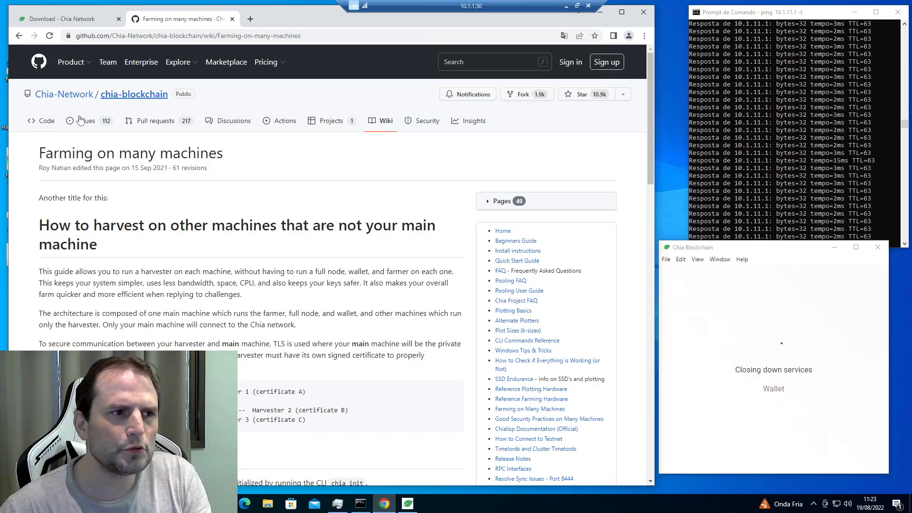
mouse_move(67, 102)
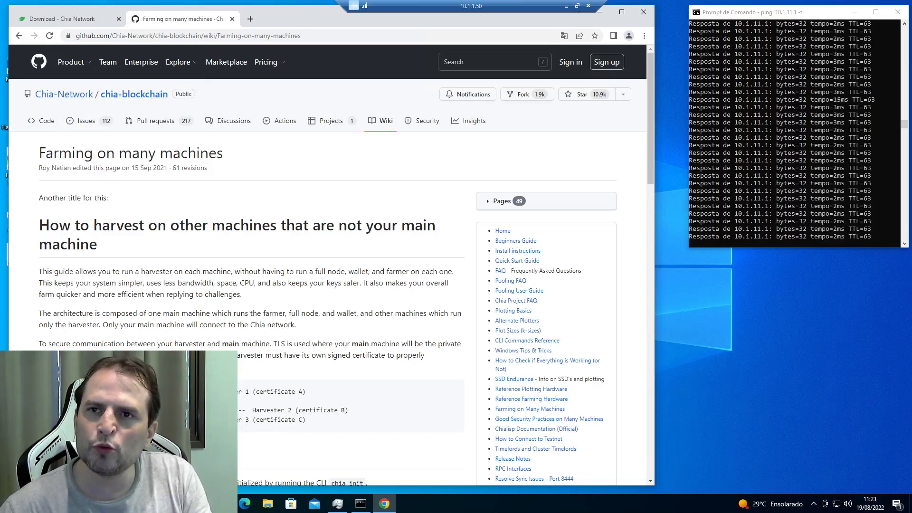
scroll(307, 204, "down", 1)
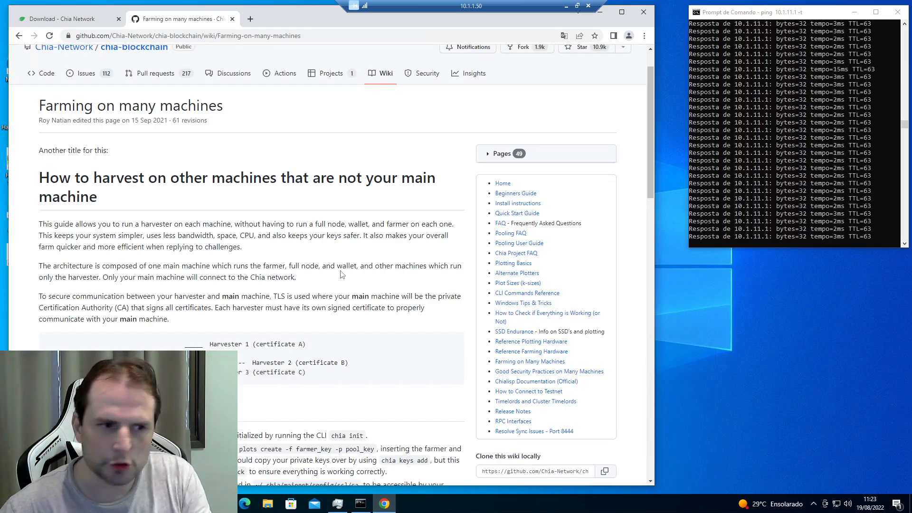
scroll(341, 274, "down", 4)
scroll(341, 275, "down", 3)
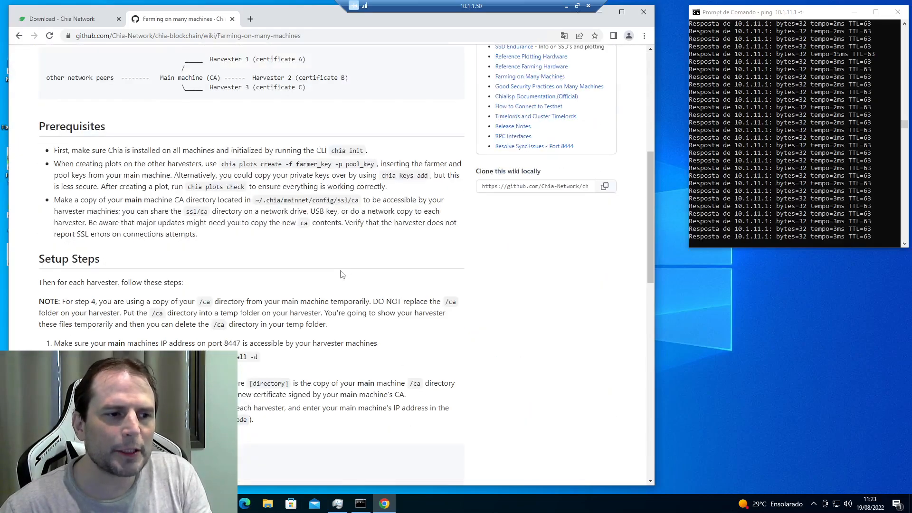
scroll(257, 325, "down", 1)
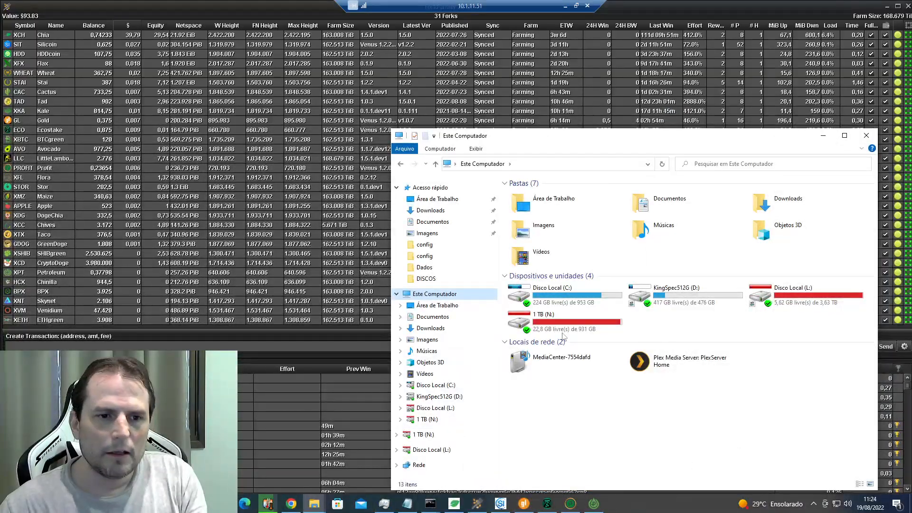
On the main machine 10.1.11.51, open the user's profile folder on drive C: and find the .chia folder.
double_click(558, 294)
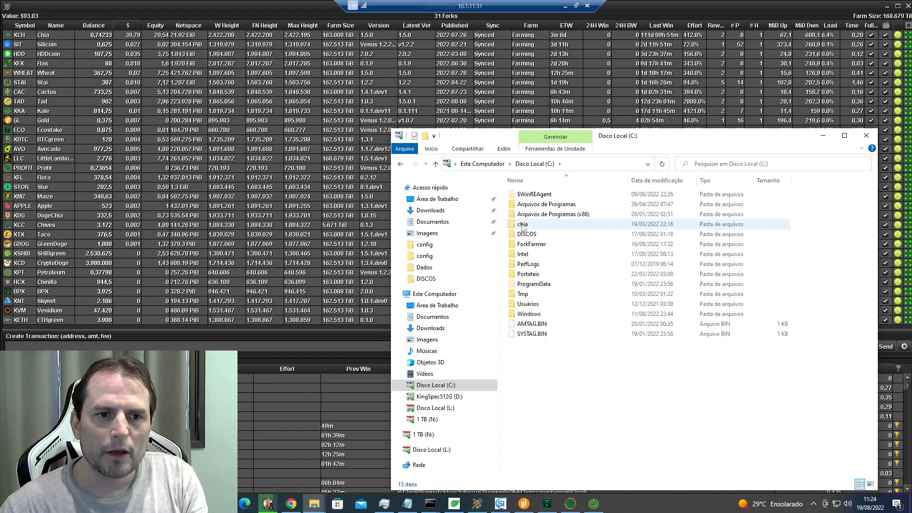
double_click(522, 306)
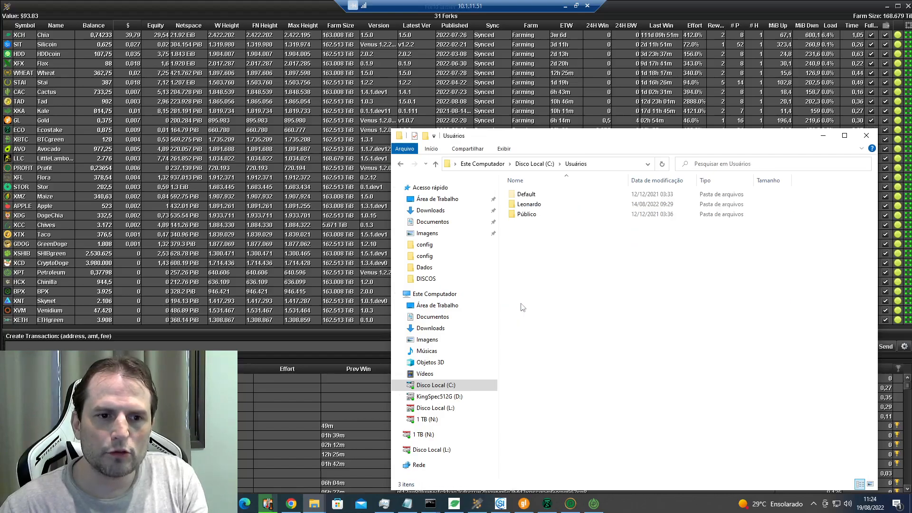
double_click(528, 204)
scroll(537, 338, "down", 12)
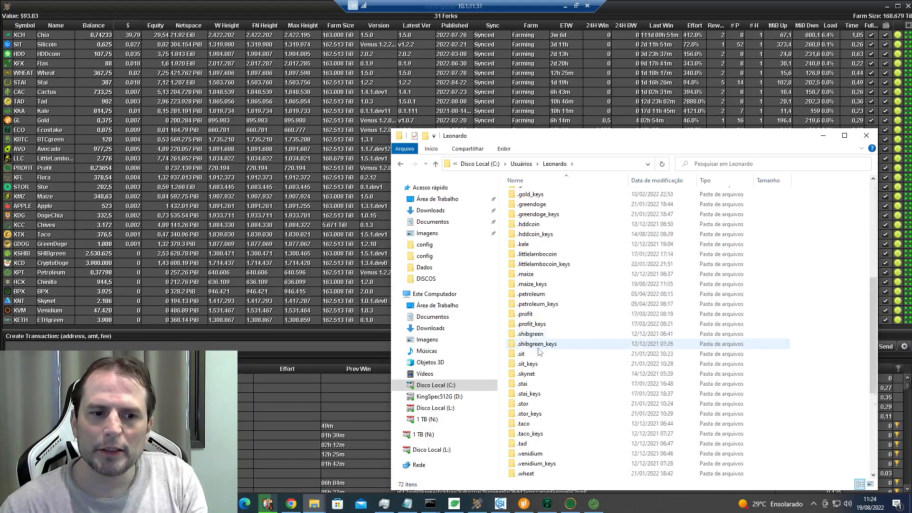
scroll(534, 304, "up", 7)
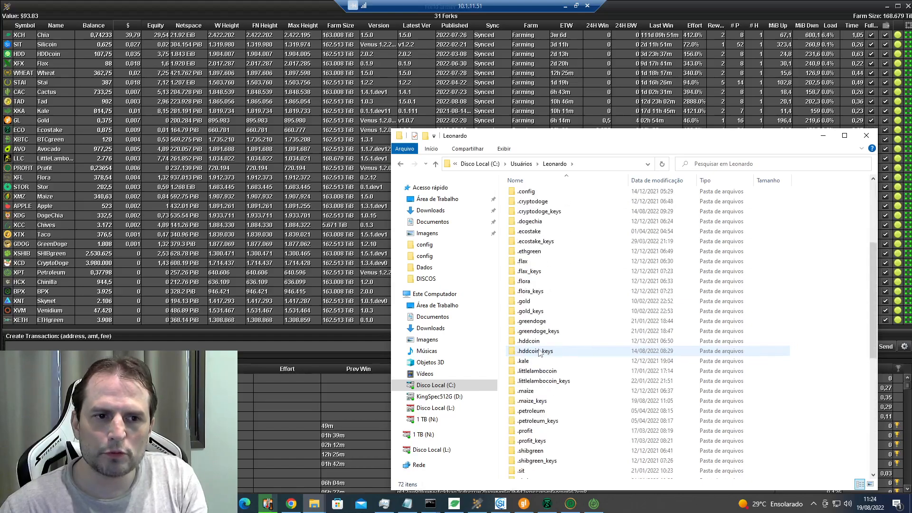
scroll(525, 266, "up", 5)
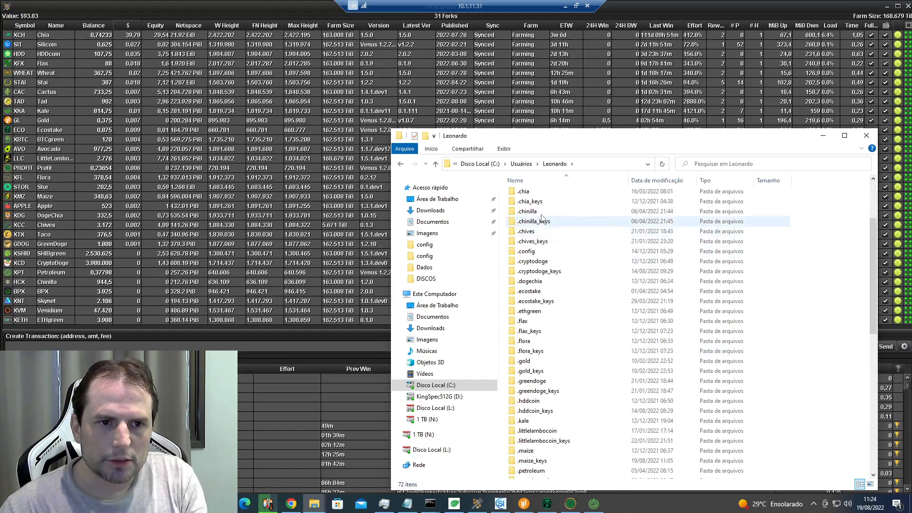
Open the ca certificate folder inside .chia\mainnet\config\ssl and check its files.
double_click(535, 200)
double_click(528, 195)
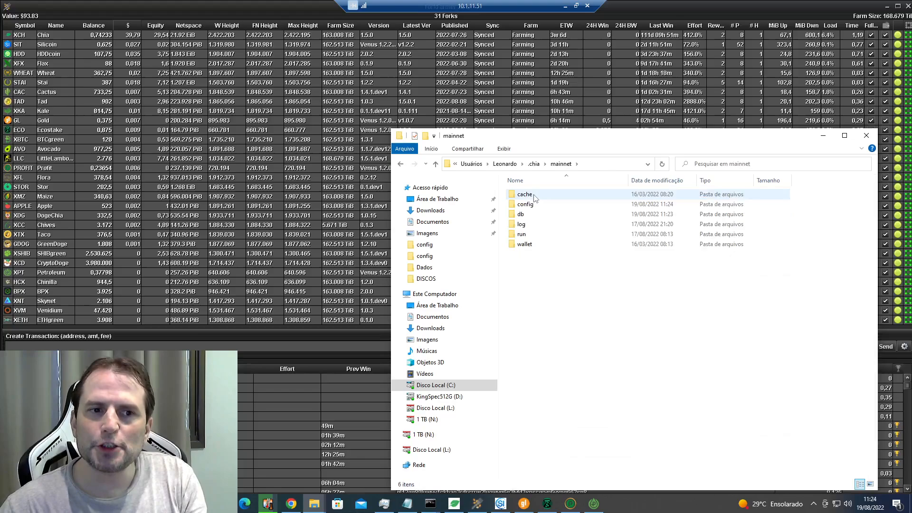
double_click(528, 204)
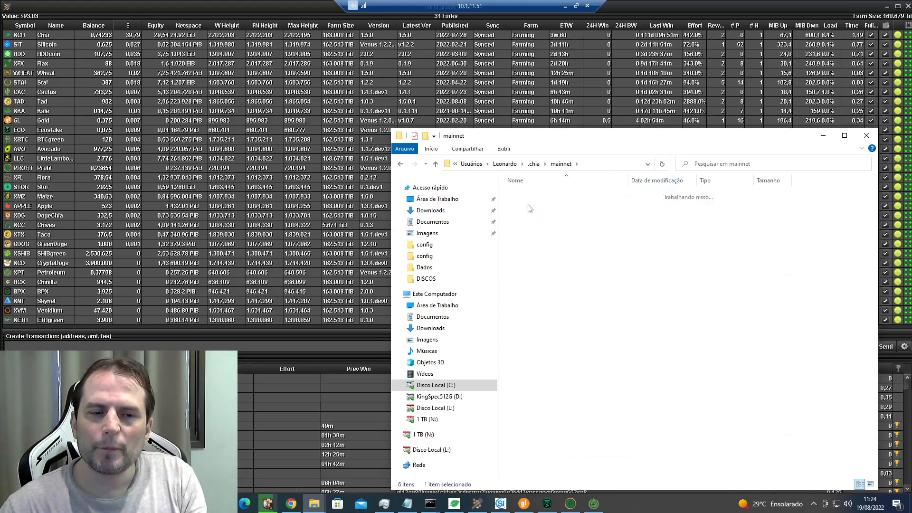
double_click(521, 194)
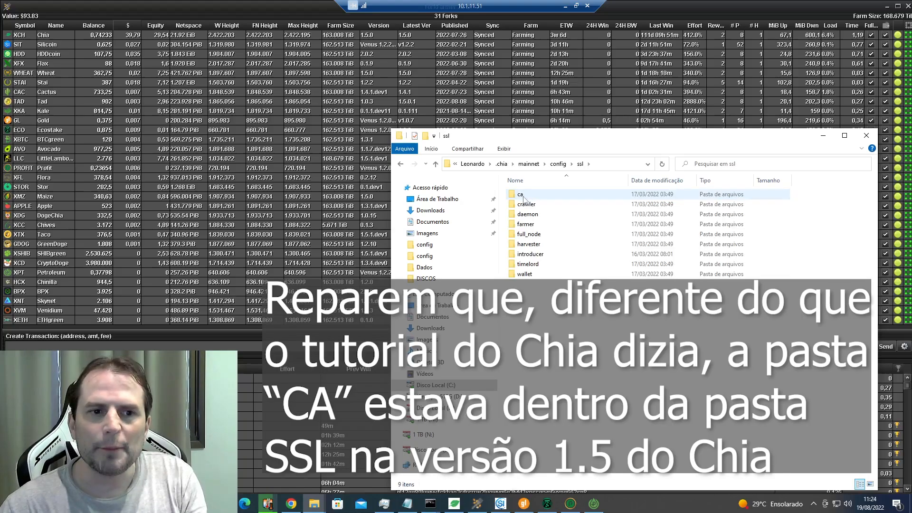
left_click(523, 197)
double_click(524, 197)
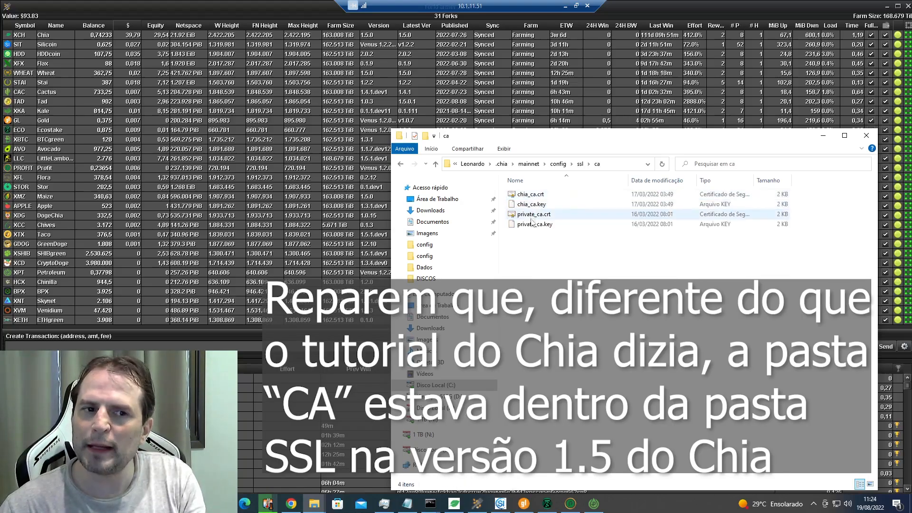
Copy the ca folder from ssl to the desktop of the harvester machine 10.1.1.50 and open the copy.
key("alt+Left")
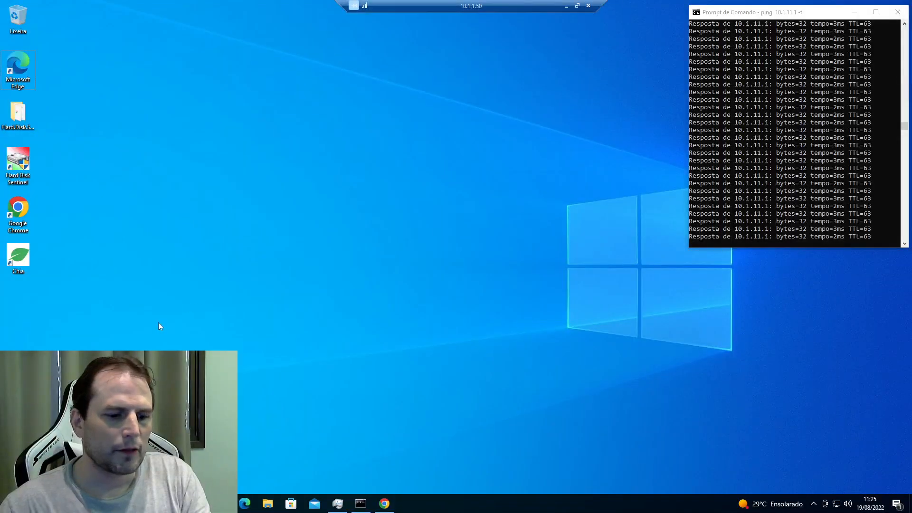
key("ctrl+v")
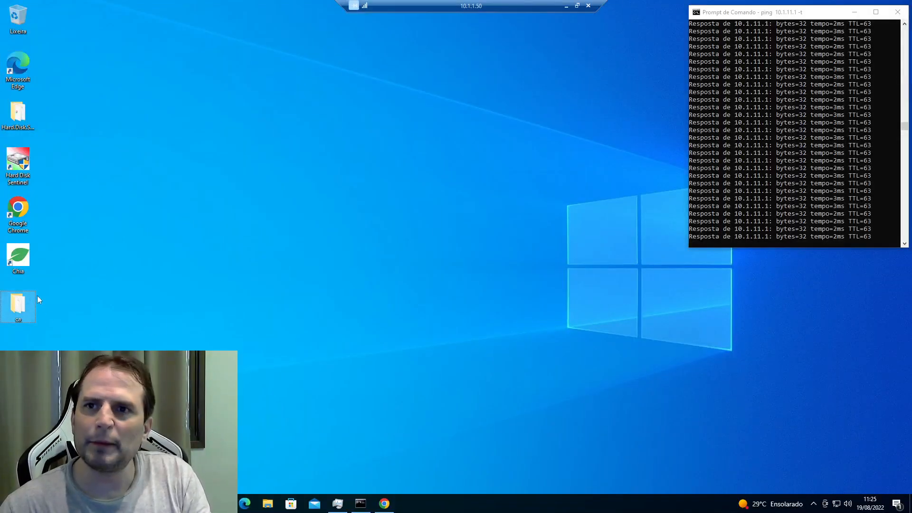
double_click(18, 305)
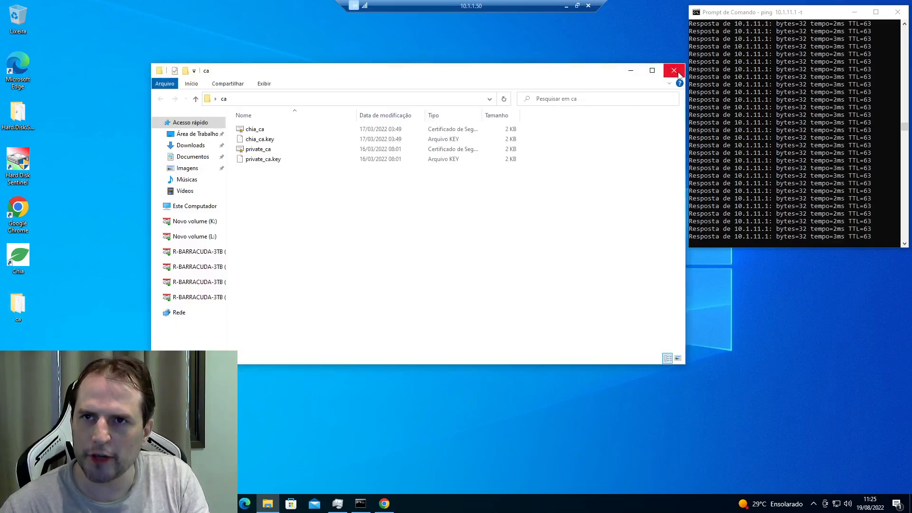
Return to the wiki page and examine the Setup Steps note on the /ca copy and the port 8447 requirement.
key("alt+Tab")
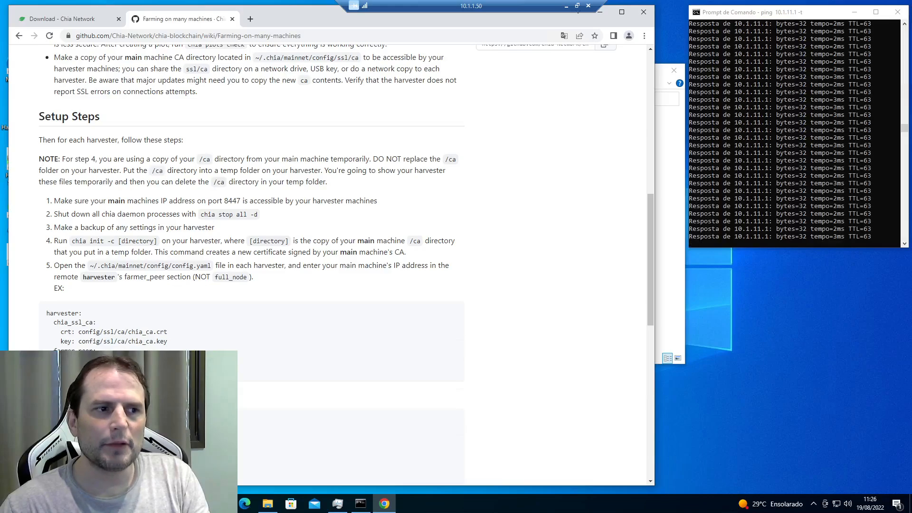
left_click_drag(99, 159, 203, 161)
left_click(203, 161)
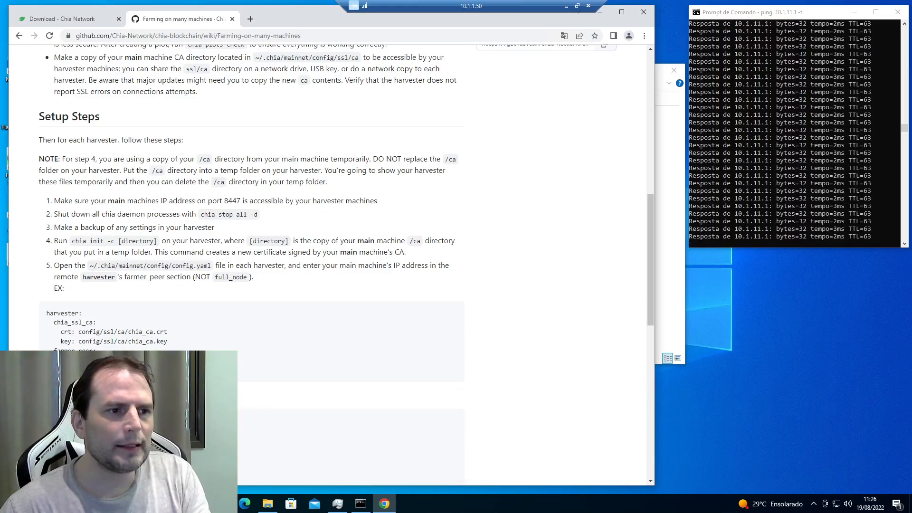
left_click_drag(69, 202, 115, 202)
left_click(115, 201)
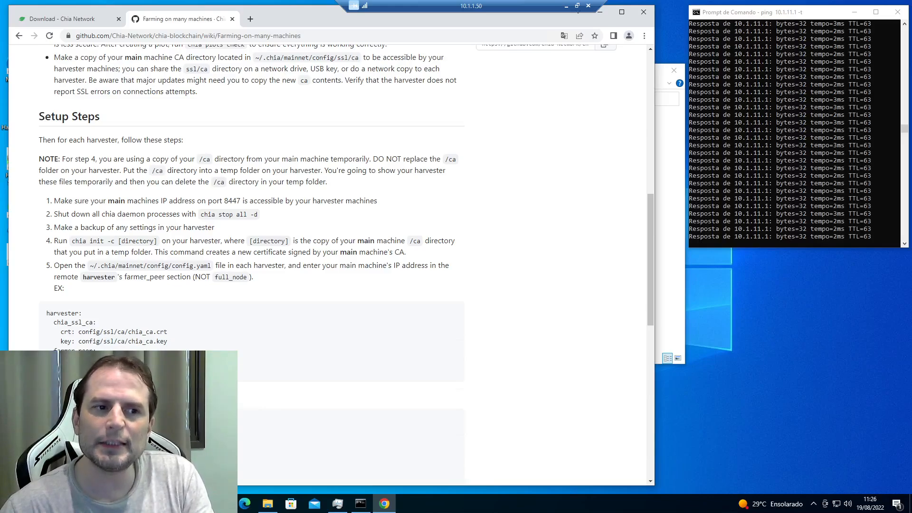
left_click_drag(313, 200, 370, 200)
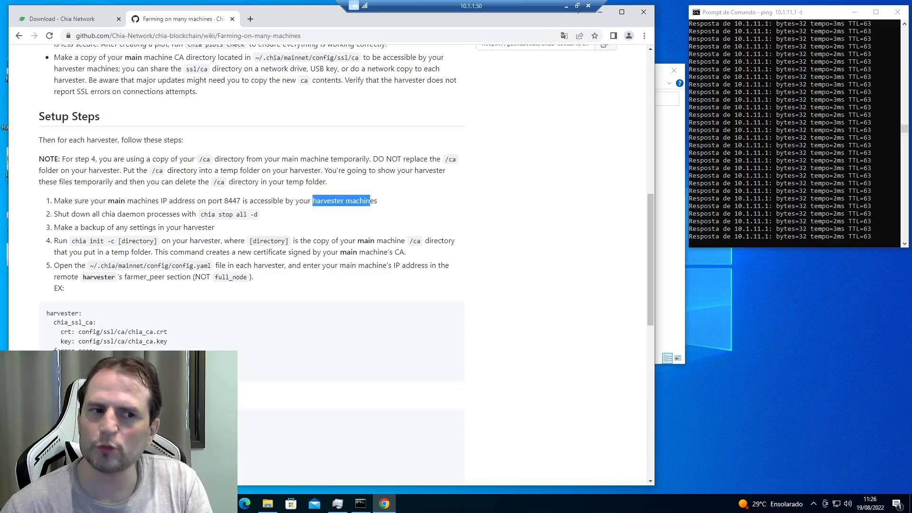
left_click(370, 202)
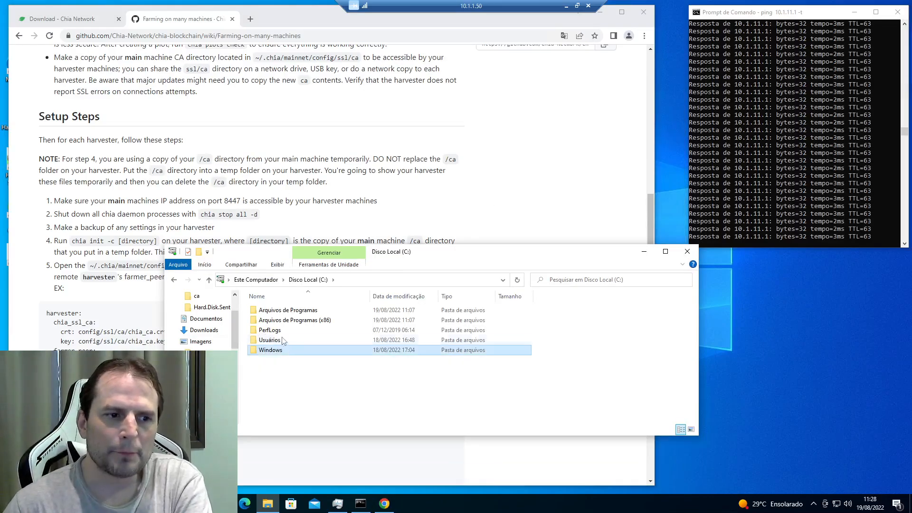
On the harvester machine 10.1.1.50, open the user's profile folder inside Usuários on drive C:.
double_click(277, 340)
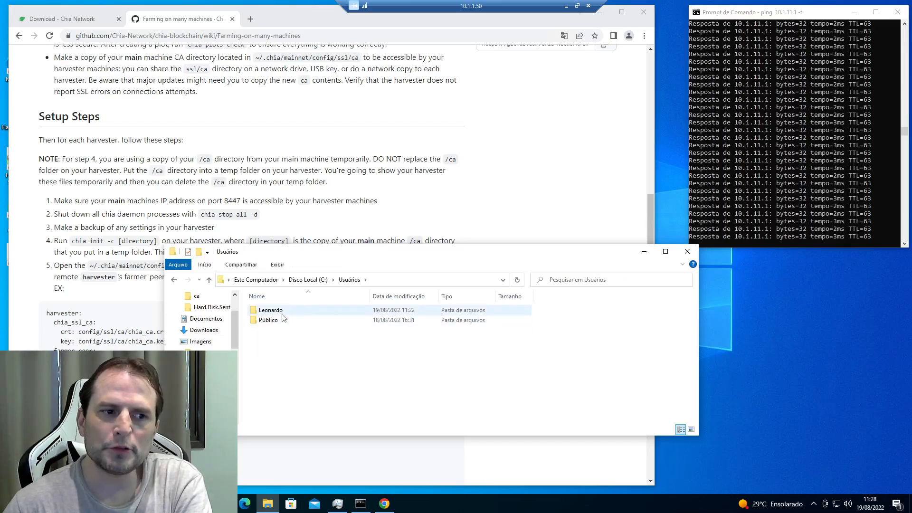
double_click(269, 310)
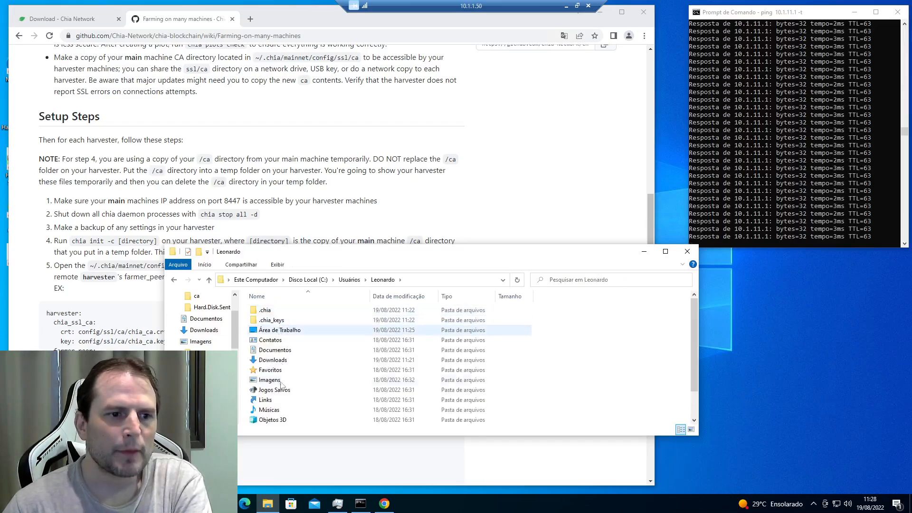
scroll(280, 385, "down", 1)
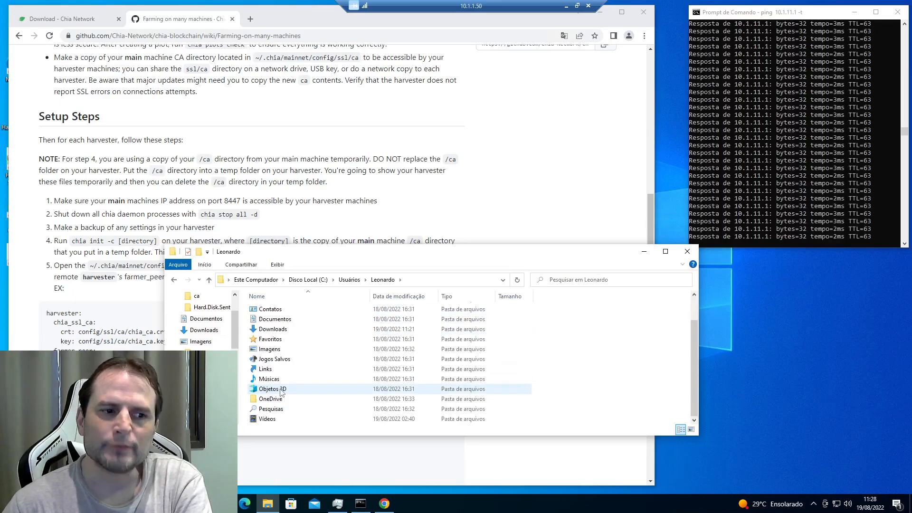
scroll(281, 392, "up", 1)
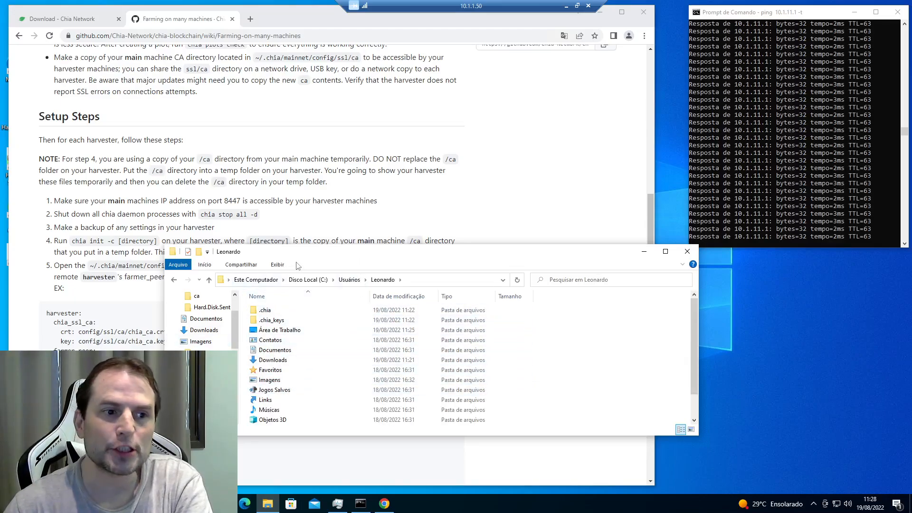
Turn on the display of hidden items and file name extensions in the profile folder.
left_click(278, 267)
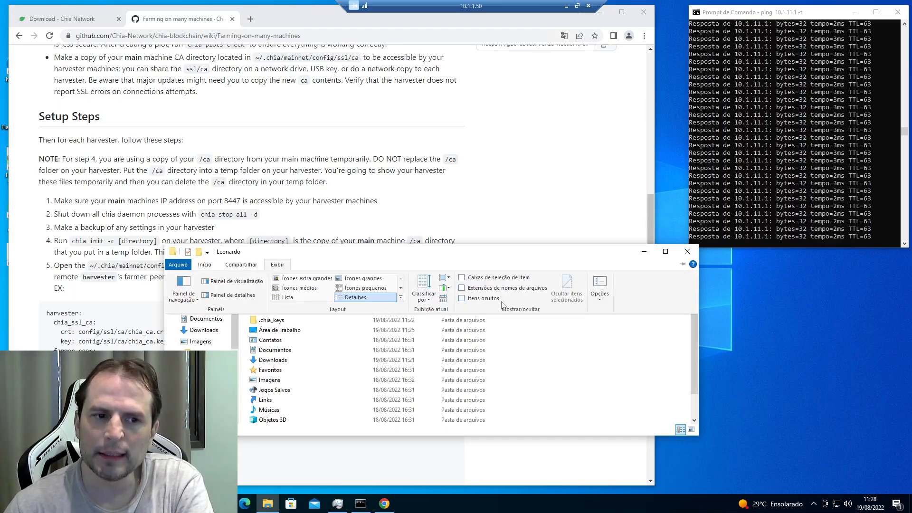
left_click(481, 299)
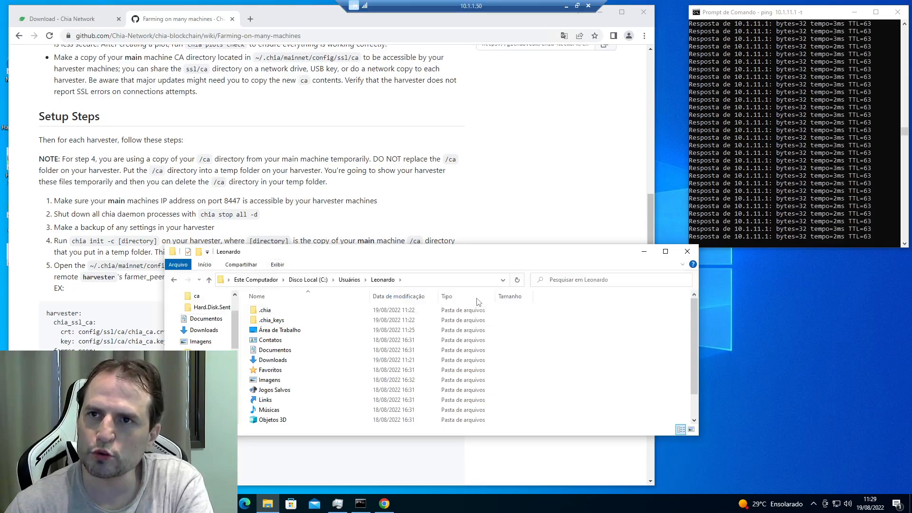
left_click(285, 331)
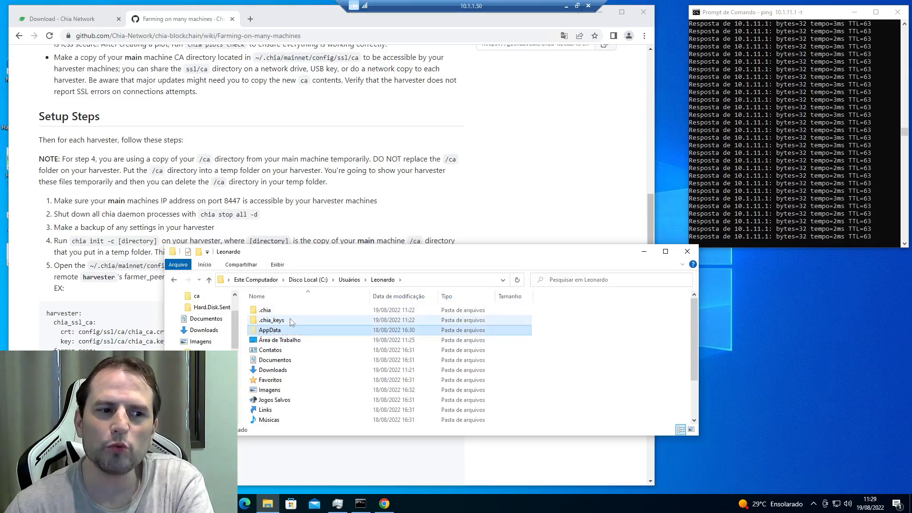
left_click(269, 351)
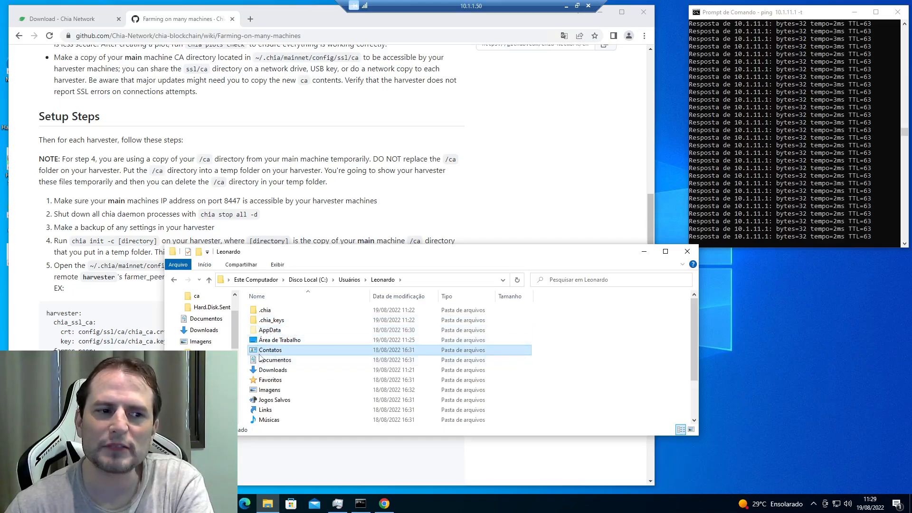
left_click(279, 265)
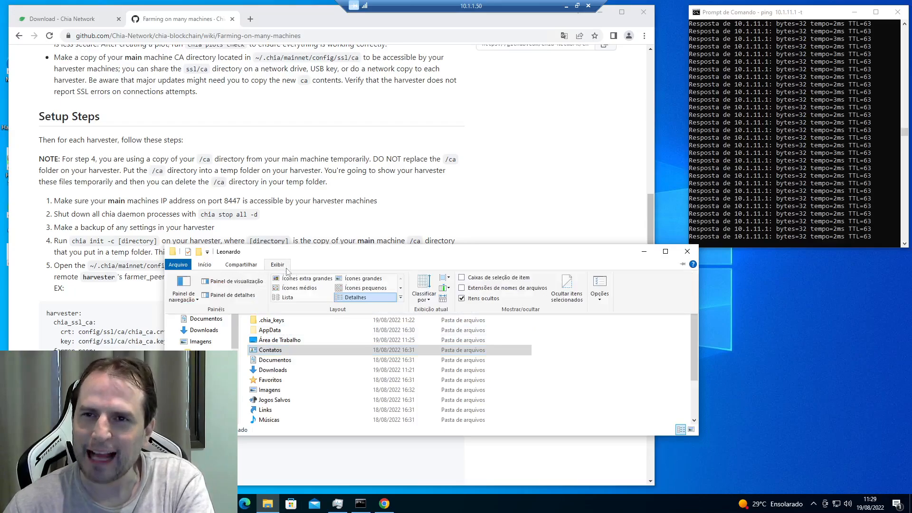
left_click(480, 290)
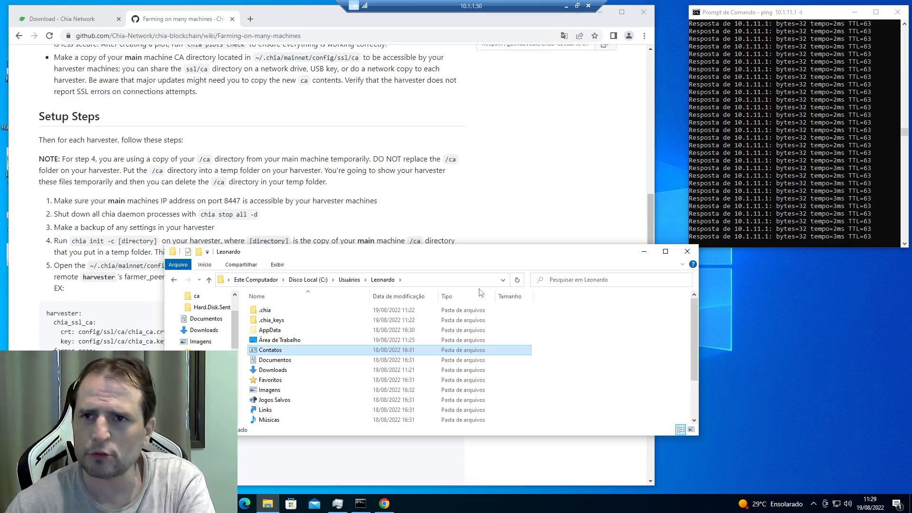
Open AppData\Local\chia-blockchain\app-1.5.0\resources\app.asar.unpacked\daemon and locate the CLI file chia.exe.
double_click(275, 332)
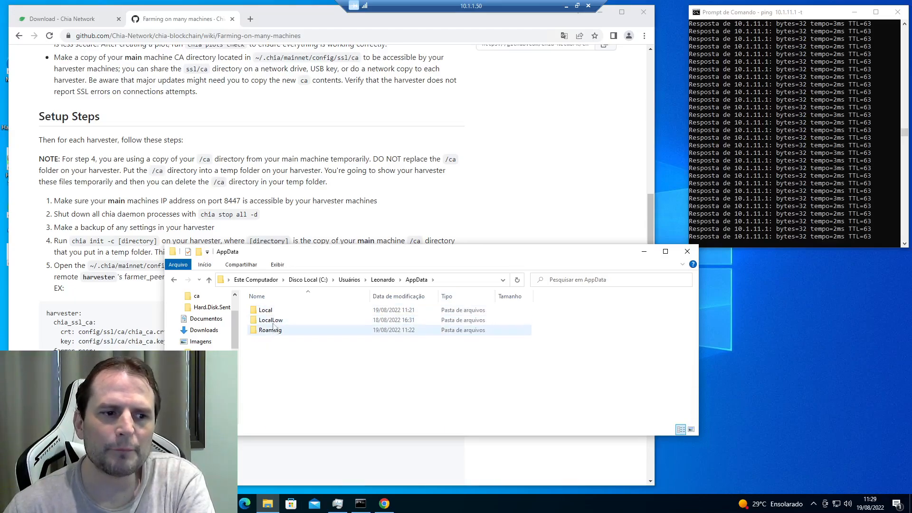
left_click(273, 313)
double_click(274, 313)
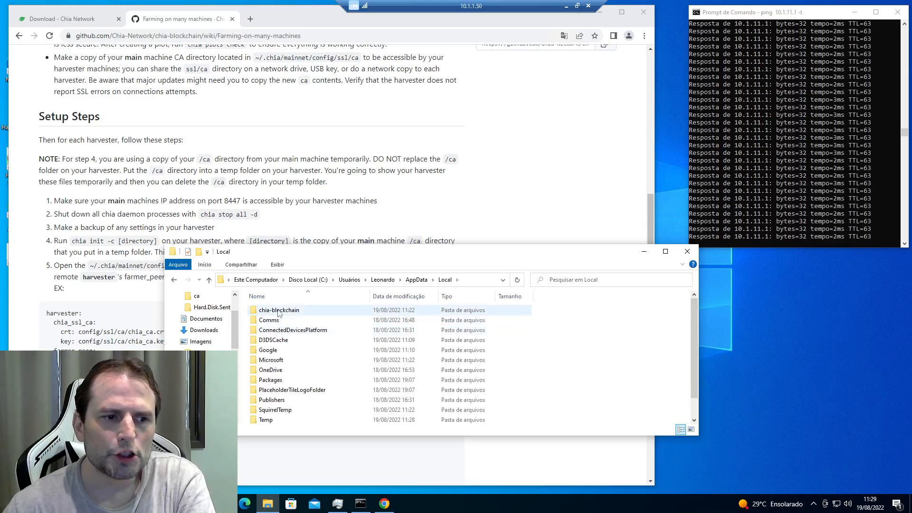
double_click(278, 311)
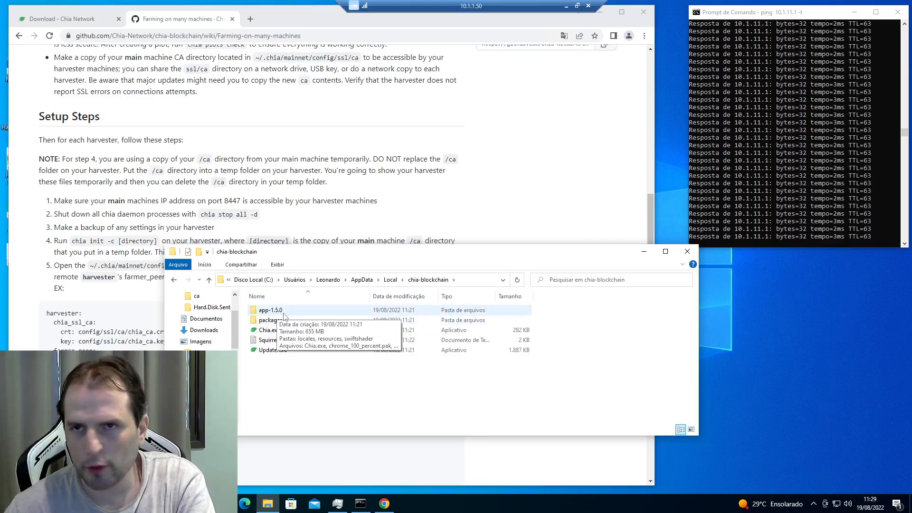
double_click(278, 312)
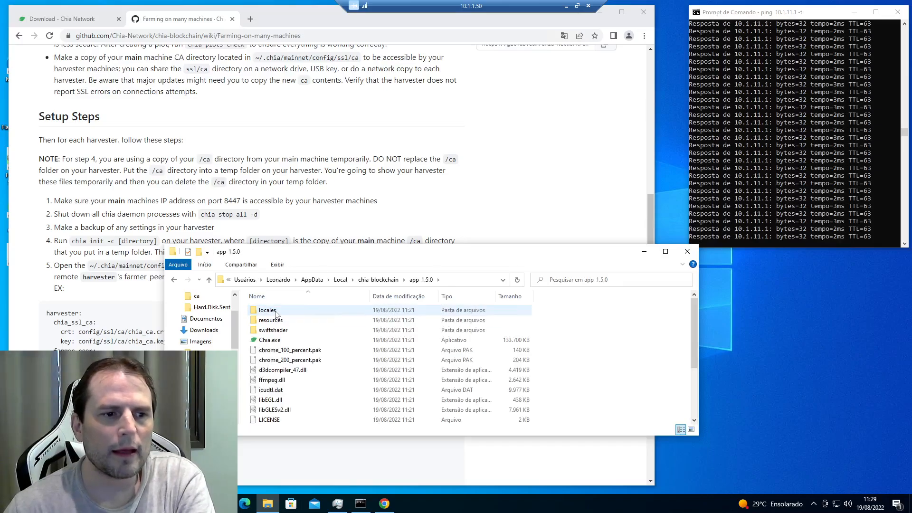
double_click(277, 321)
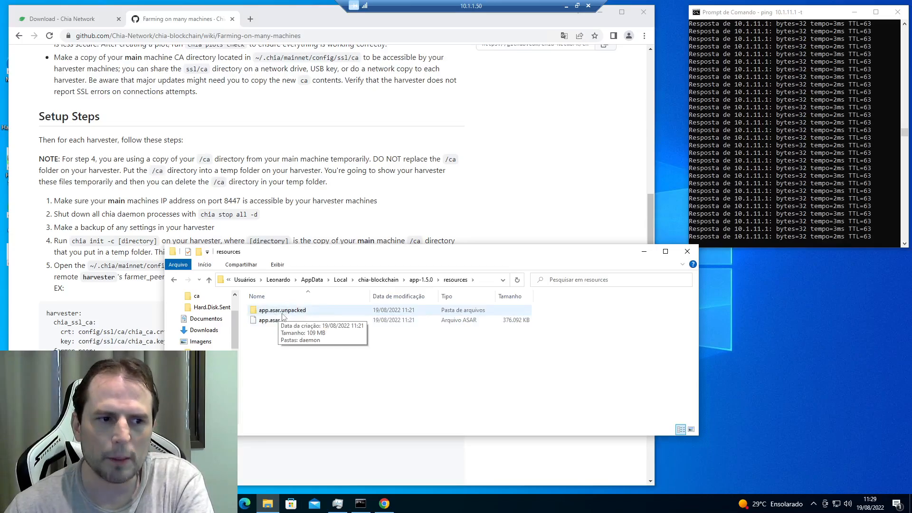
double_click(283, 312)
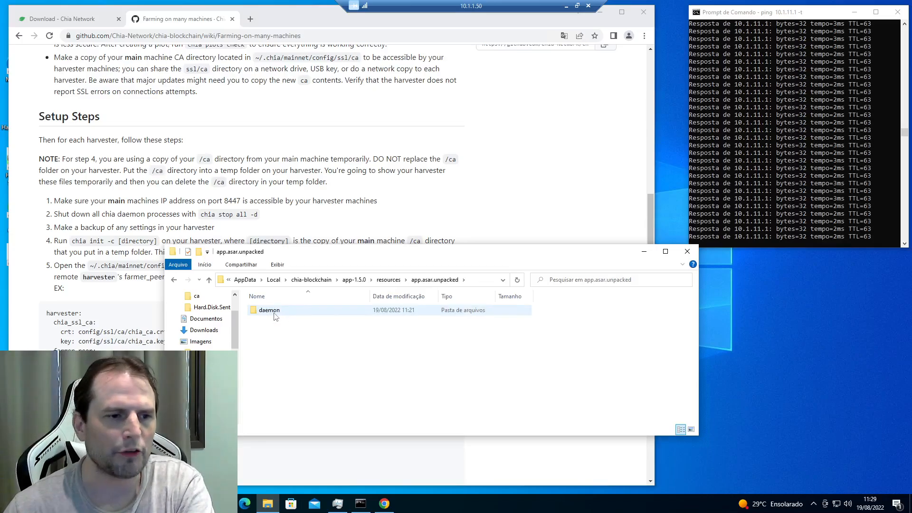
double_click(281, 313)
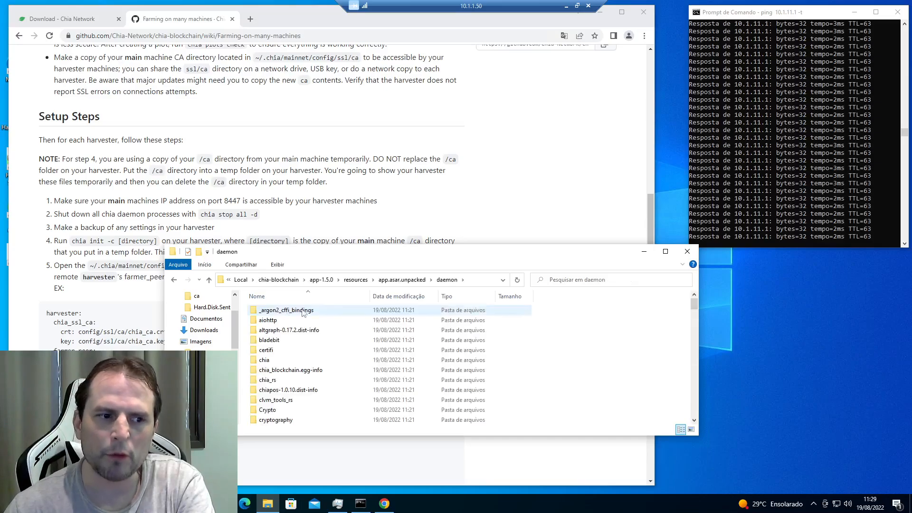
scroll(333, 342, "down", 15)
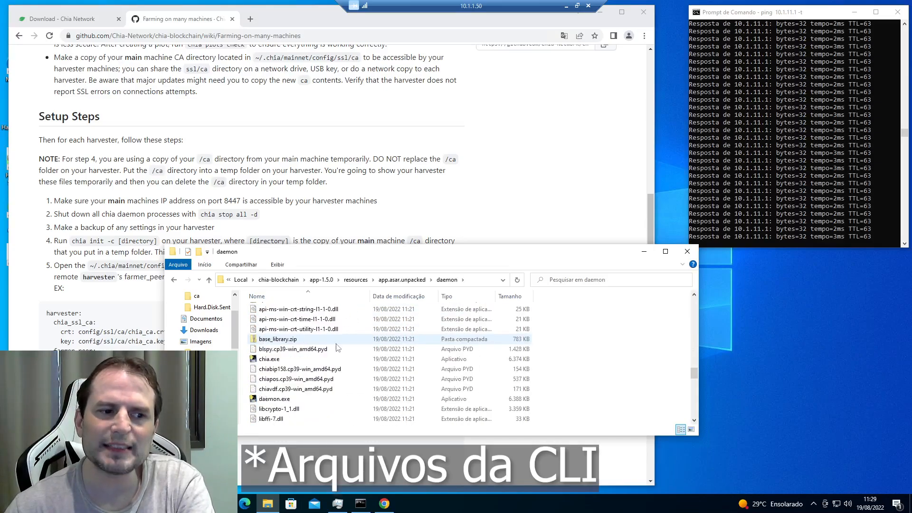
scroll(309, 356, "down", 1)
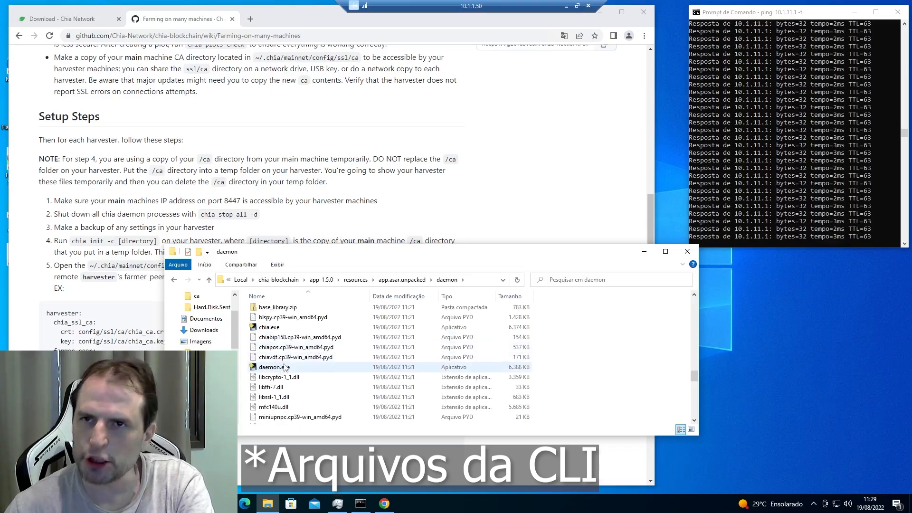
Open a command prompt in the daemon folder and minimize the folder window behind it.
left_click(487, 281)
type("cmd")
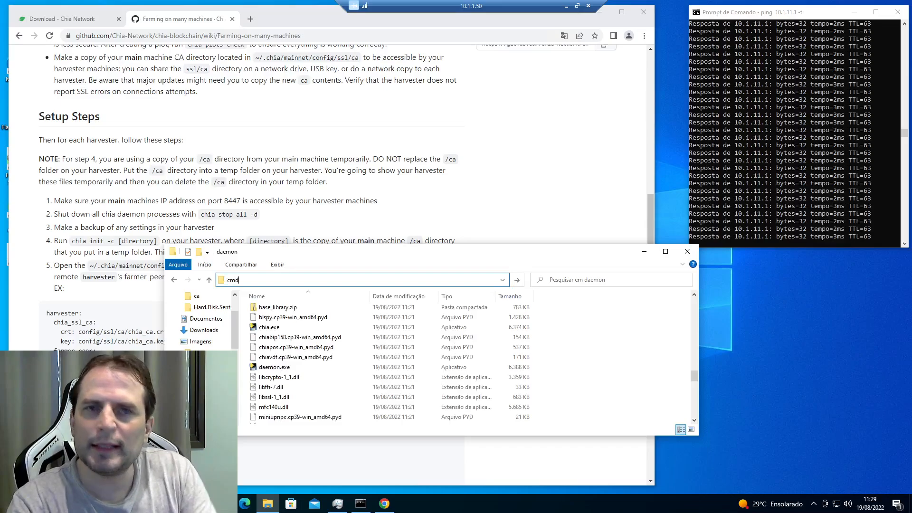
key("Return")
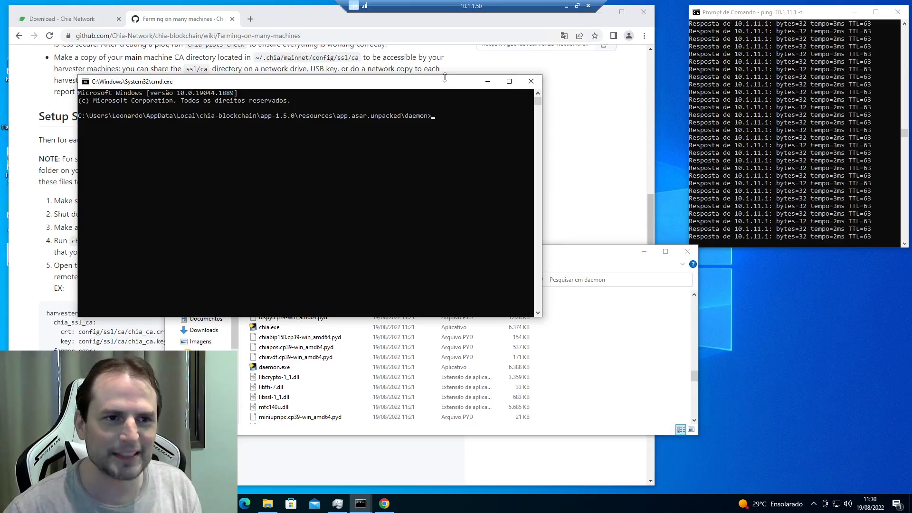
left_click_drag(442, 84, 539, 96)
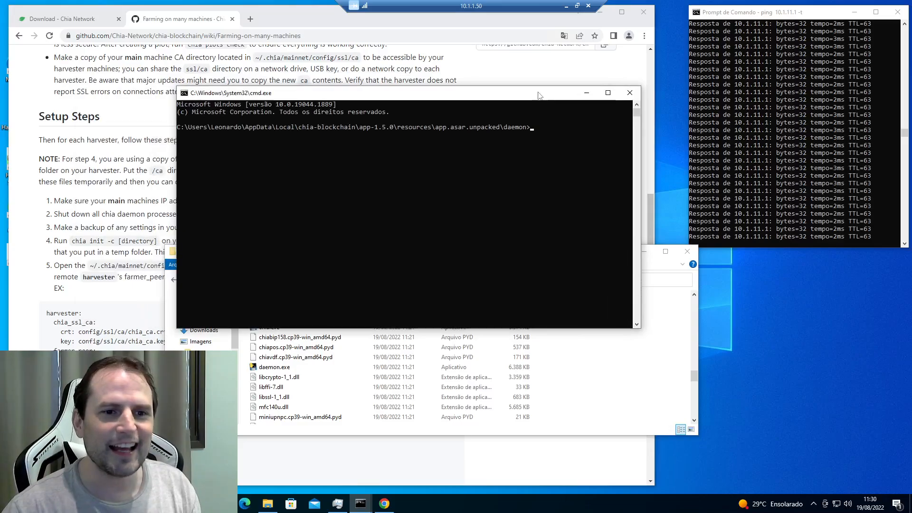
left_click(645, 252)
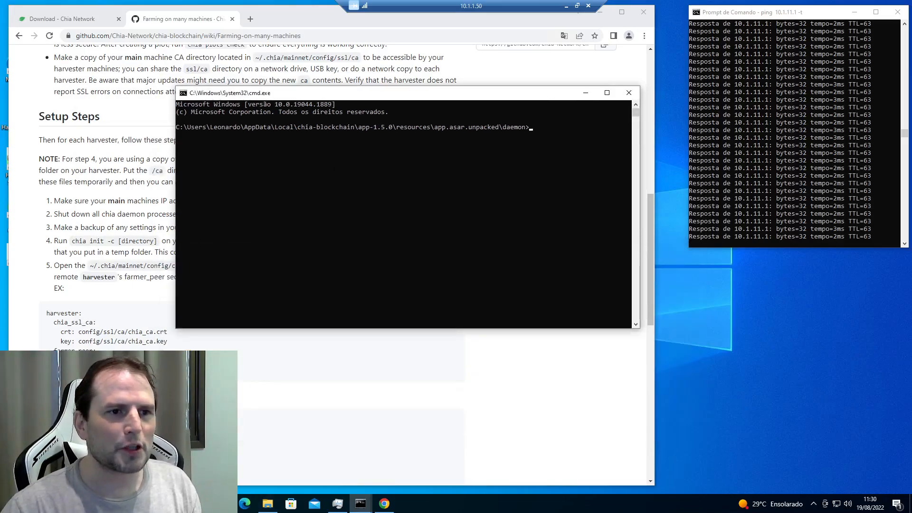
Copy the command chia stop all -d from the wiki's Setup Steps and run it in the daemon folder's command prompt.
left_click(585, 92)
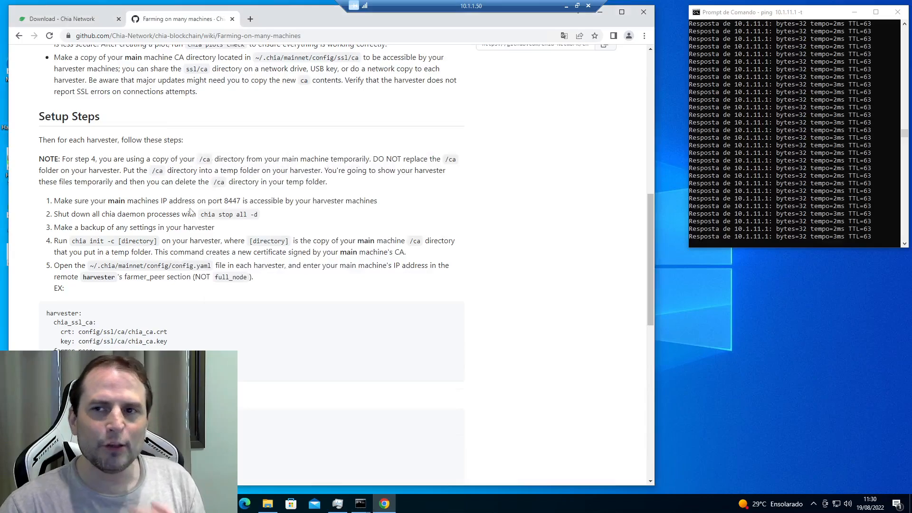
double_click(208, 214)
left_click_drag(208, 214, 258, 214)
key("ctrl+c")
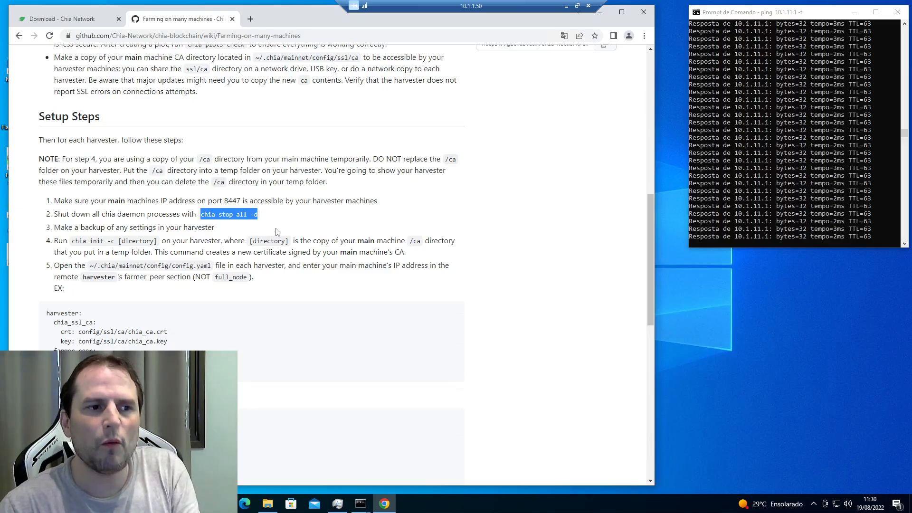
key("alt+Tab")
right_click(401, 205)
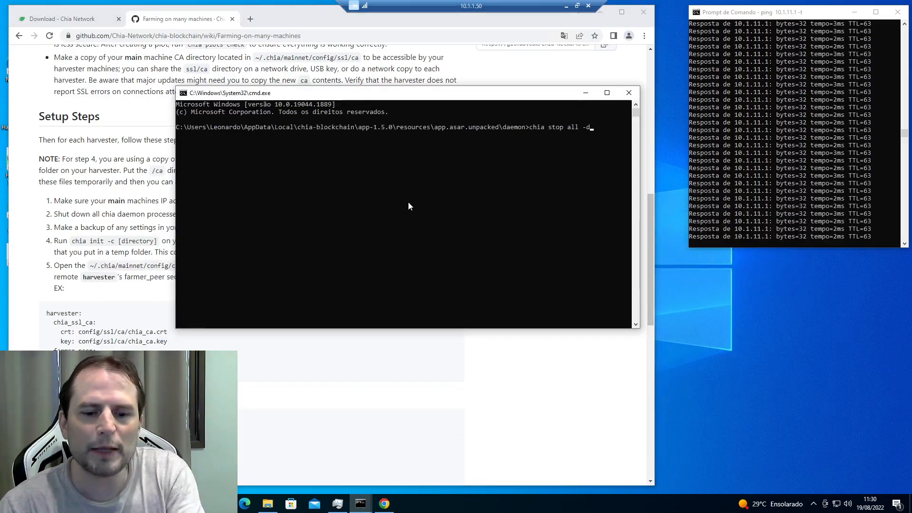
key("Return")
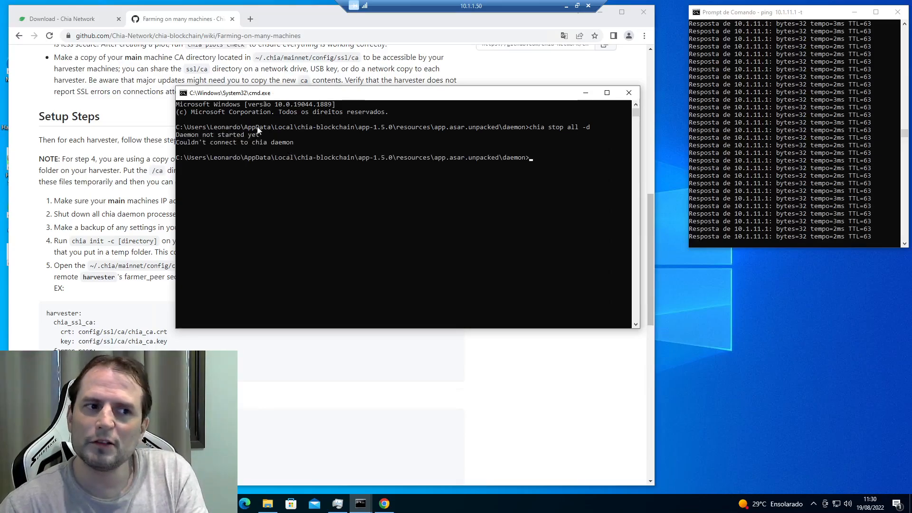
left_click_drag(310, 171, 292, 150)
left_click(284, 157)
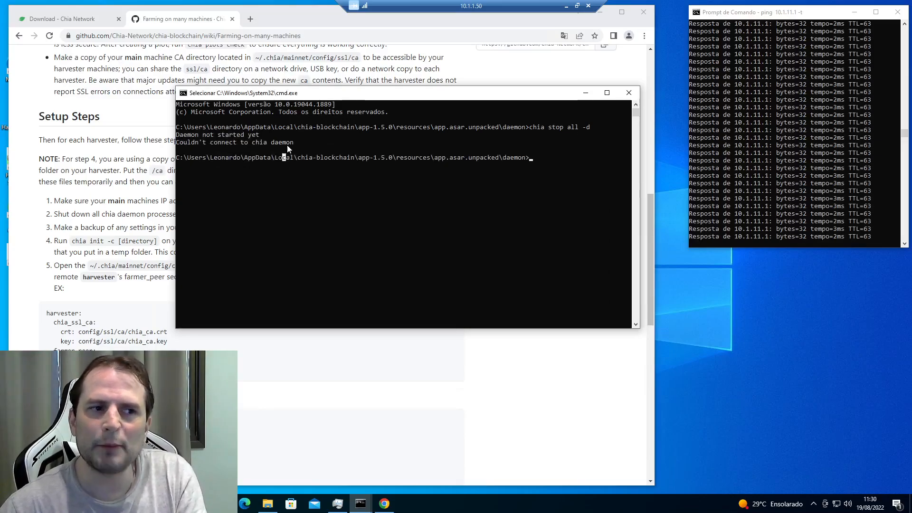
left_click(176, 188)
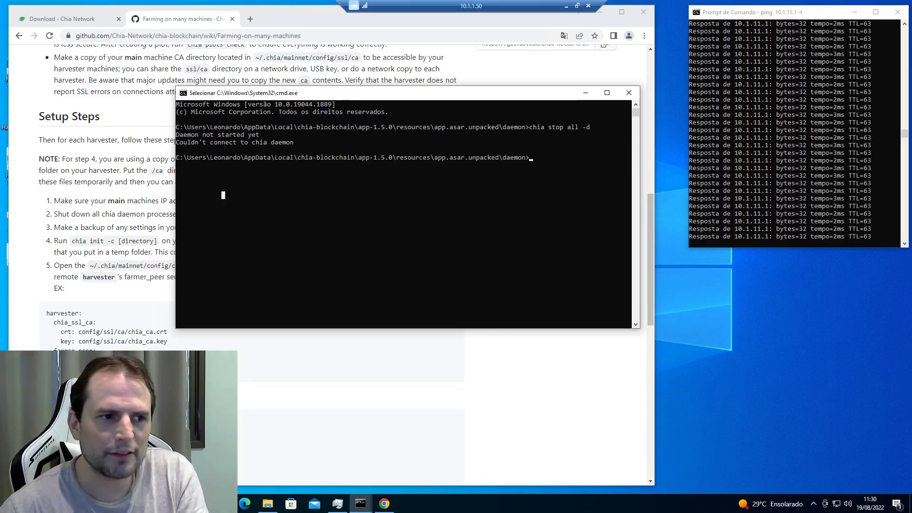
Copy the command chia init -c from step 4 of the wiki's Setup Steps into the daemon folder's command prompt.
key("alt+Tab")
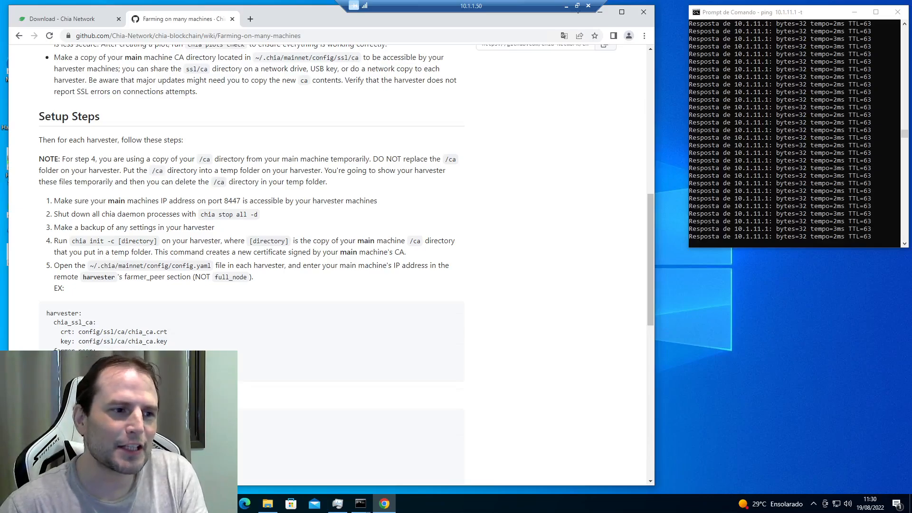
left_click_drag(71, 241, 114, 241)
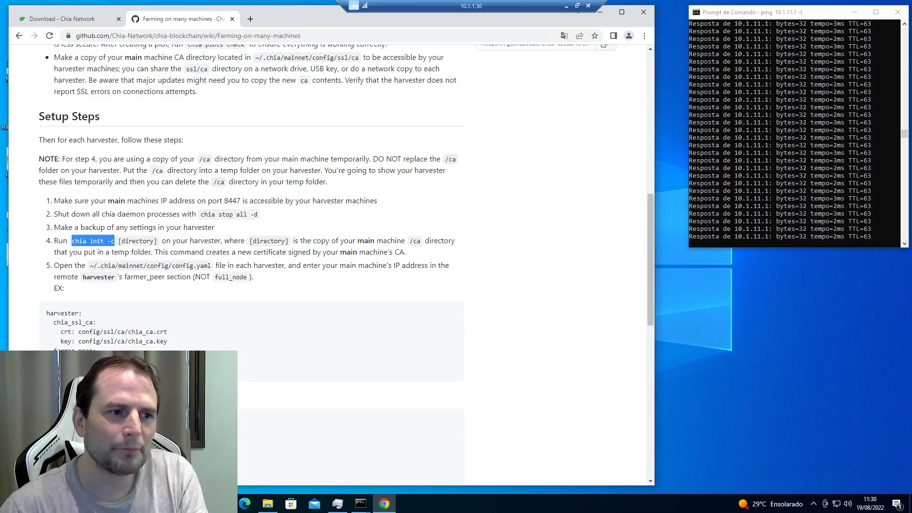
key("alt+Tab")
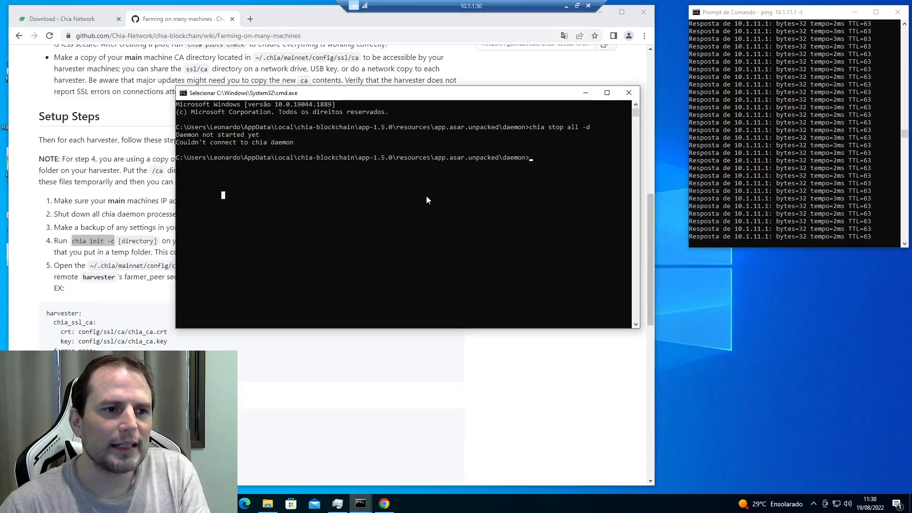
key("Escape")
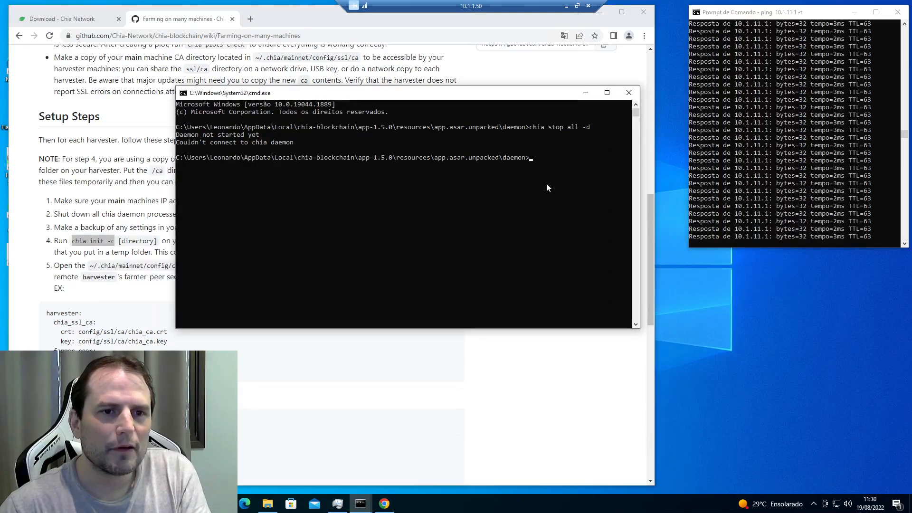
key("alt+Tab")
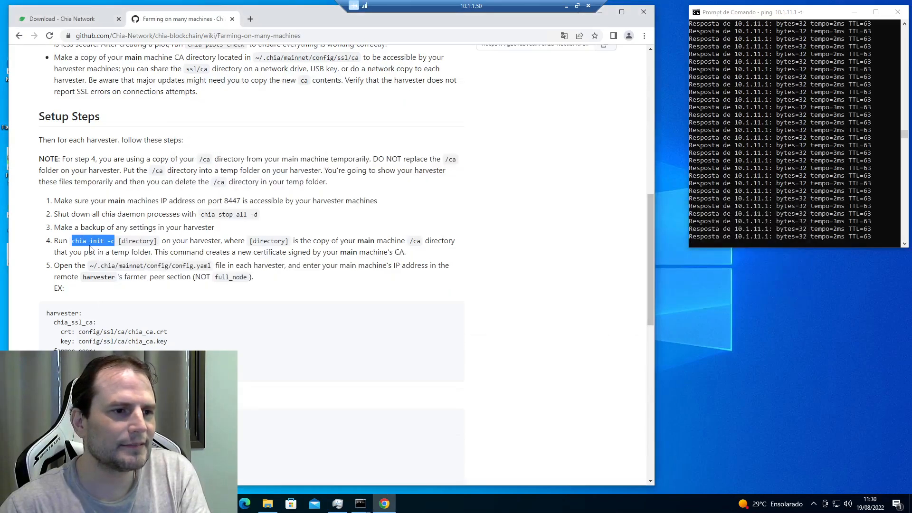
right_click(97, 242)
left_click(110, 246)
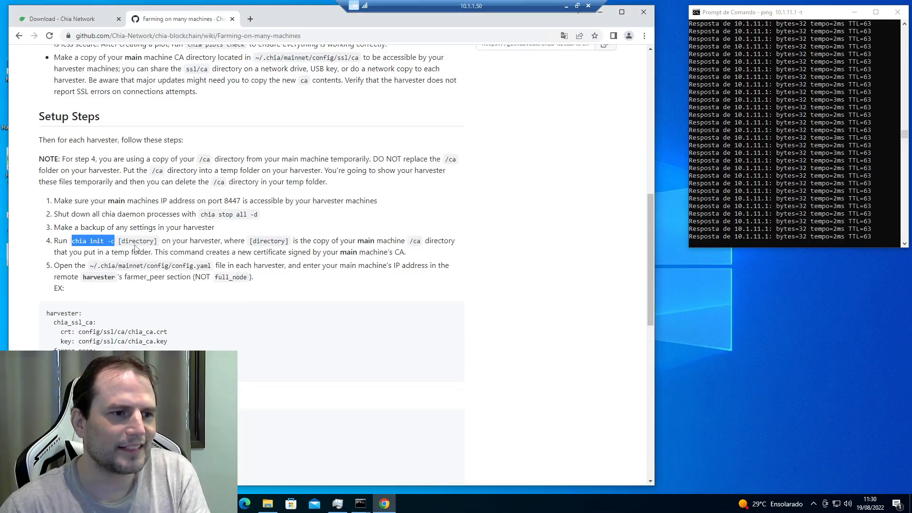
key("alt+Tab")
right_click(493, 202)
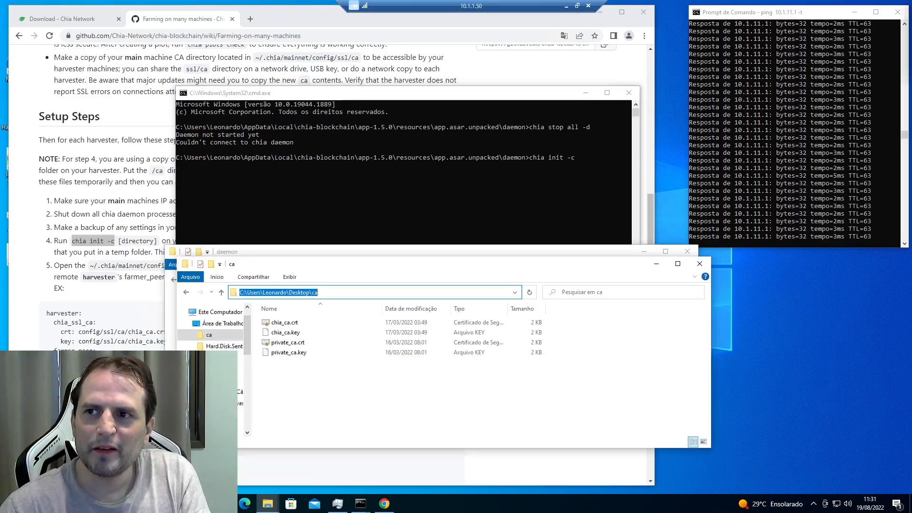
Append the full path of the desktop's ca folder to the chia init -c command and run it.
left_click_drag(362, 291, 238, 292)
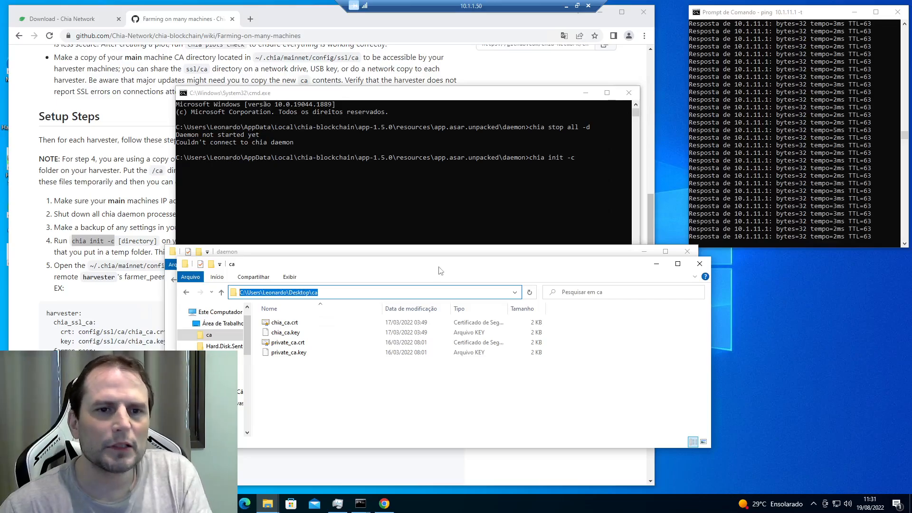
left_click(578, 109)
left_click(592, 162)
right_click(594, 158)
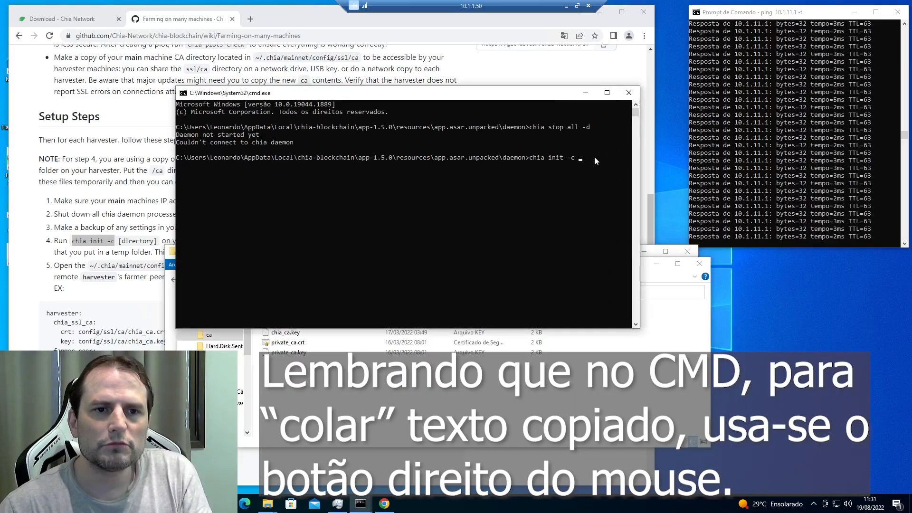
left_click(418, 388)
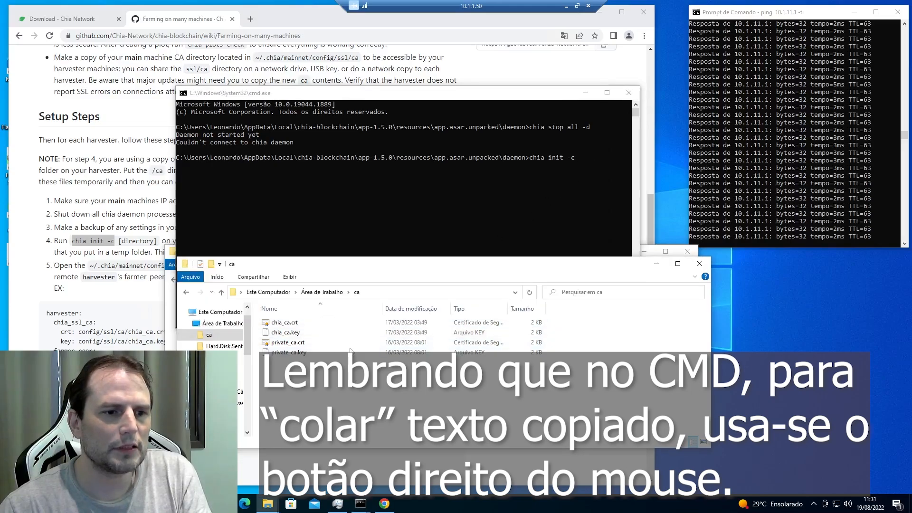
left_click(403, 293)
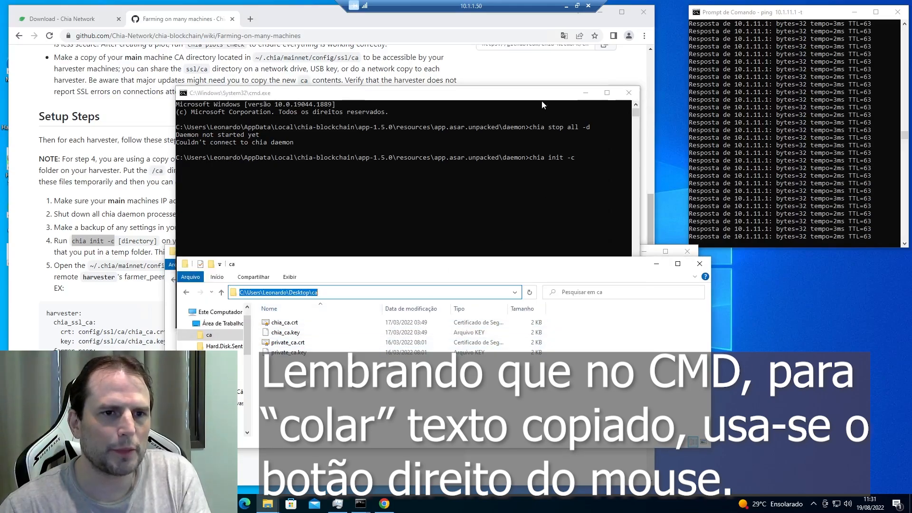
left_click(527, 97)
right_click(609, 194)
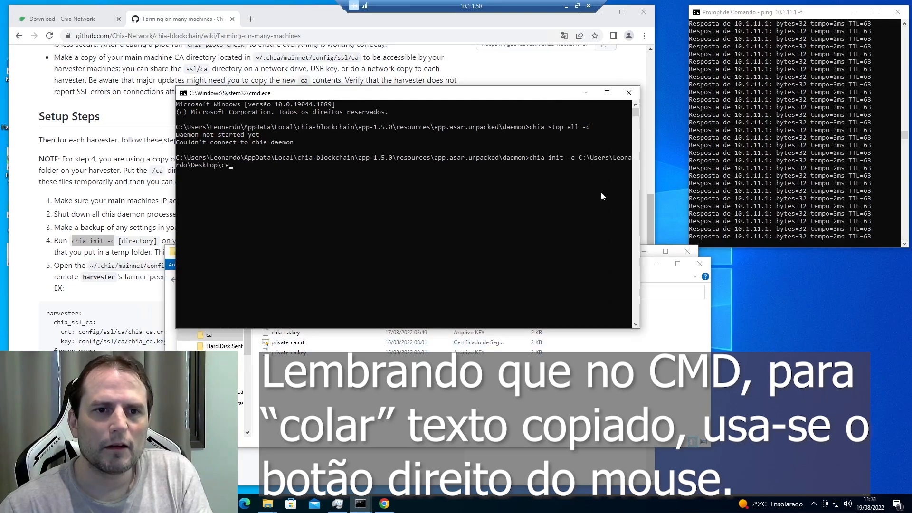
key("Return")
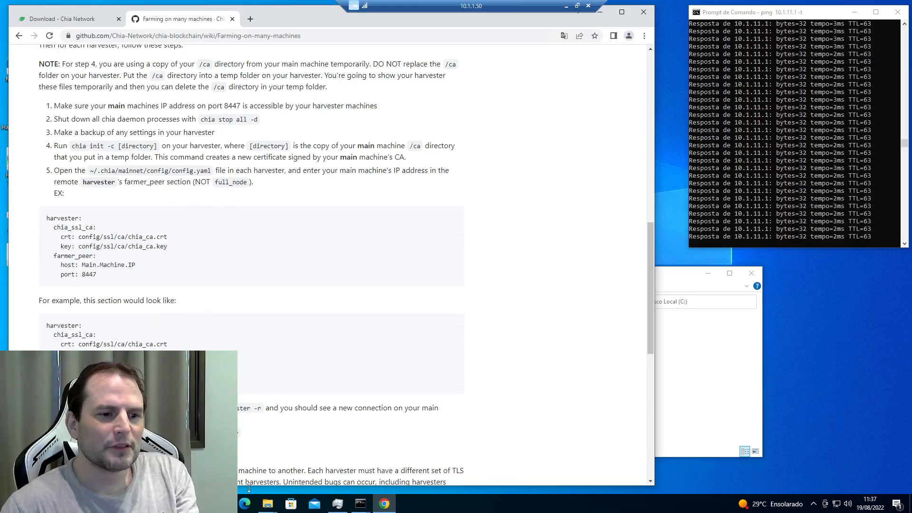
Open the .chia\mainnet\config folder inside the user's profile folder on drive C.
left_click(272, 506)
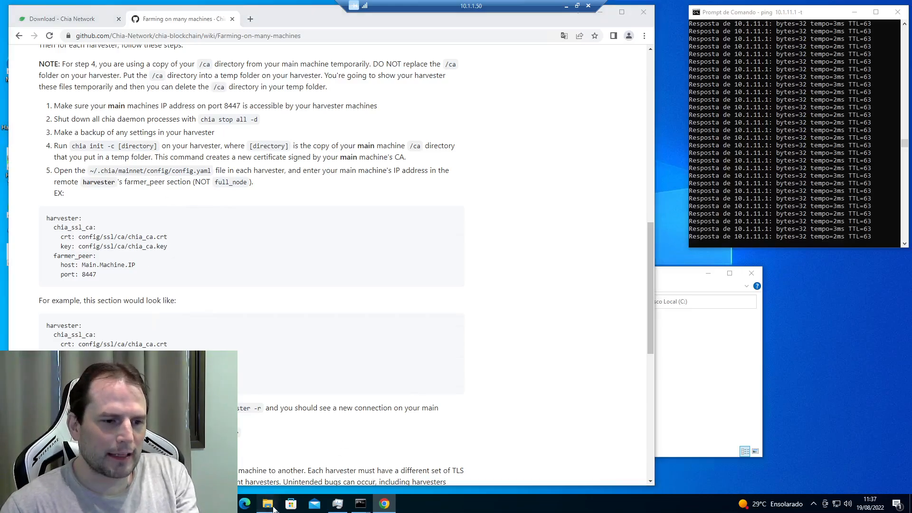
left_click(226, 471)
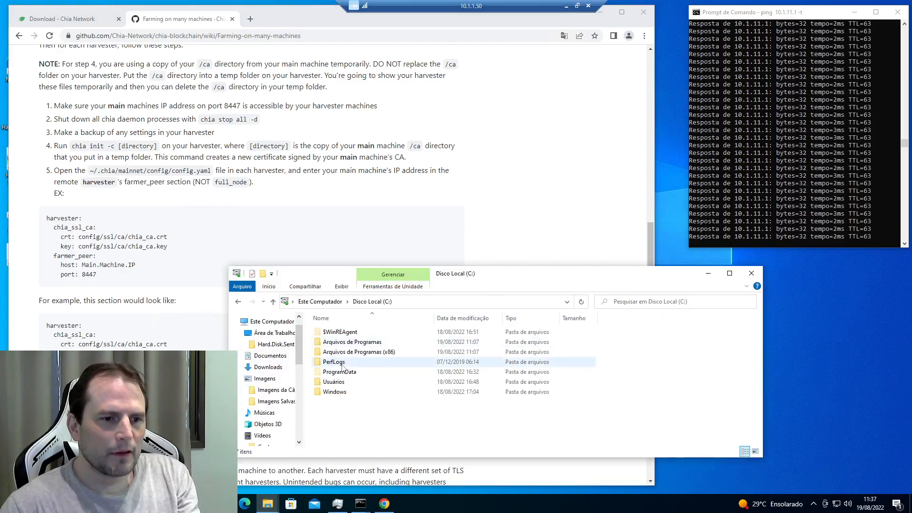
double_click(336, 382)
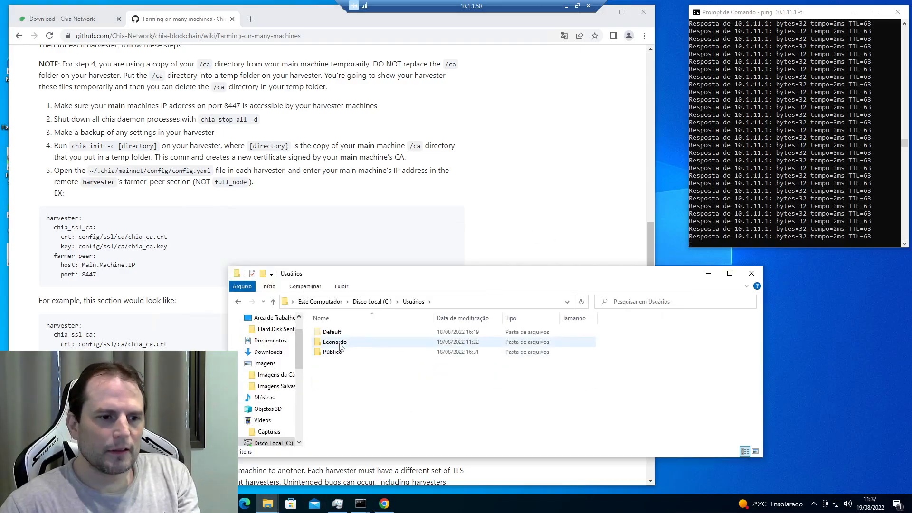
double_click(340, 342)
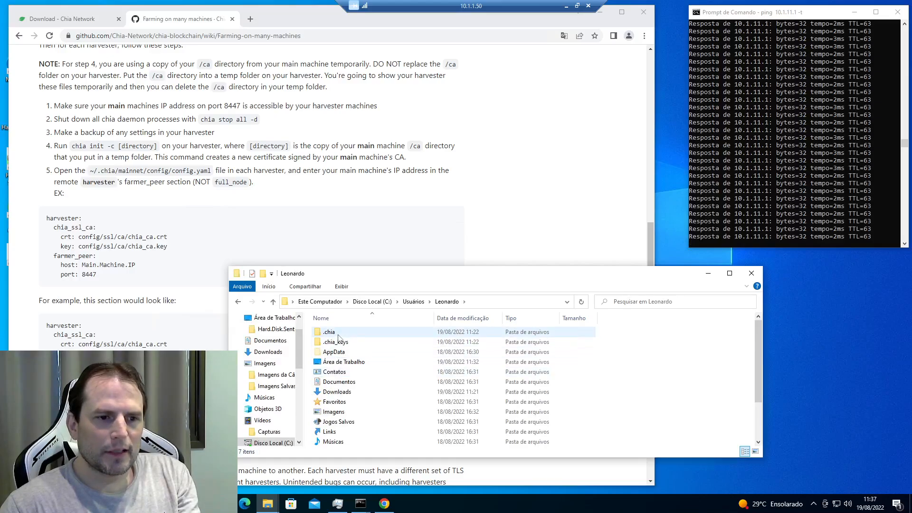
double_click(335, 332)
left_click(336, 334)
double_click(337, 335)
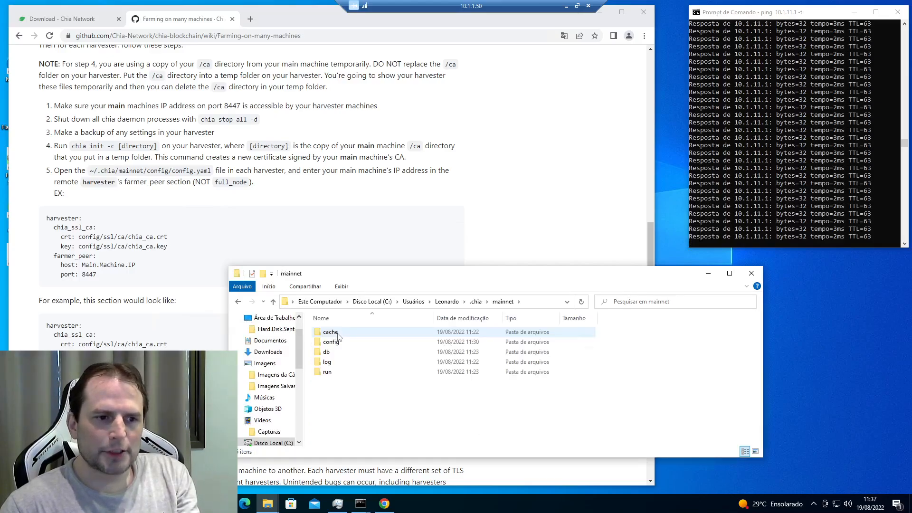
double_click(335, 344)
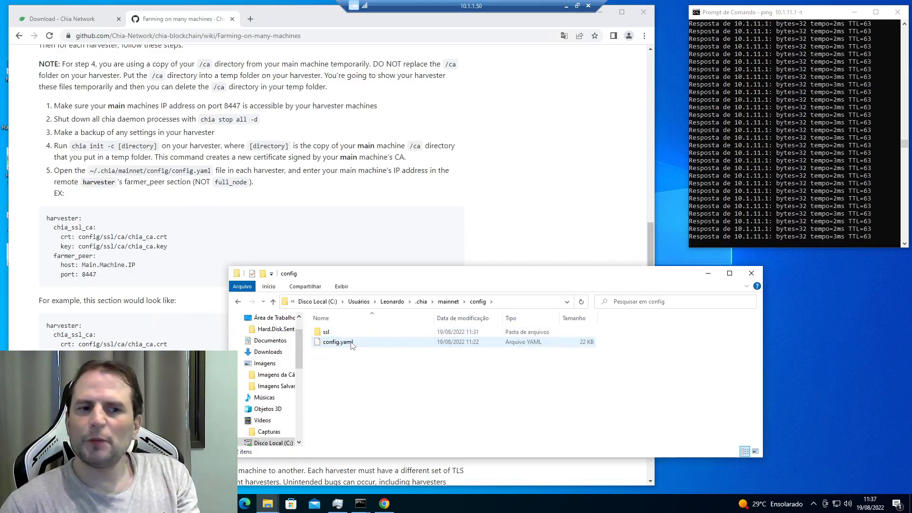
Open config.yaml with Notepad (Bloco de notas), making it the default application for .yaml files.
left_click(352, 345)
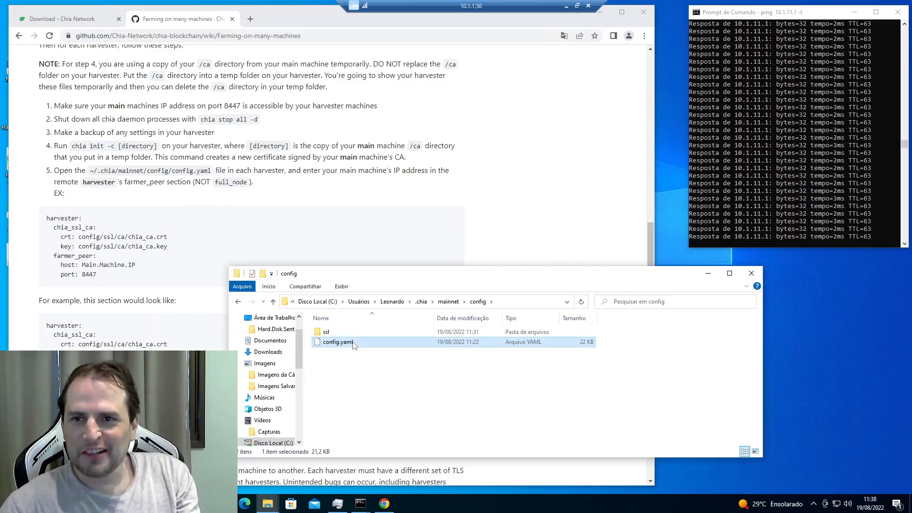
right_click(349, 345)
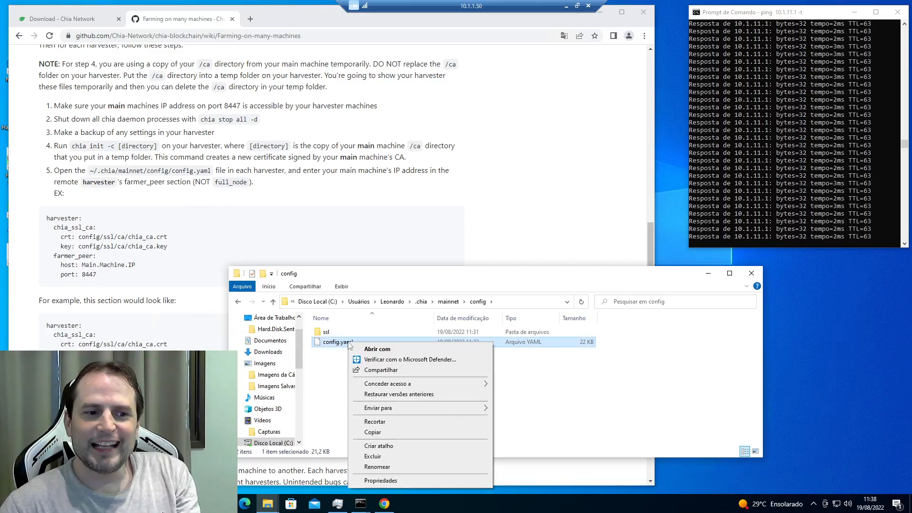
left_click(387, 350)
left_click(417, 192)
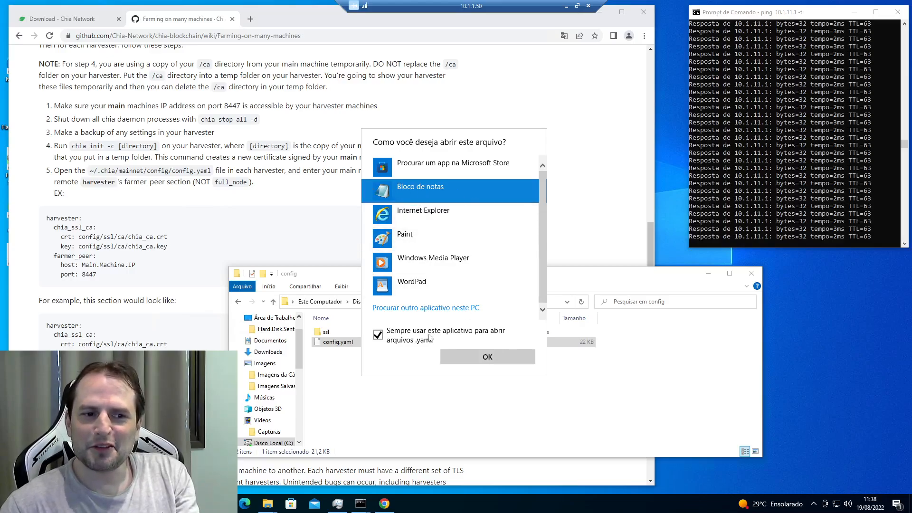
left_click(482, 355)
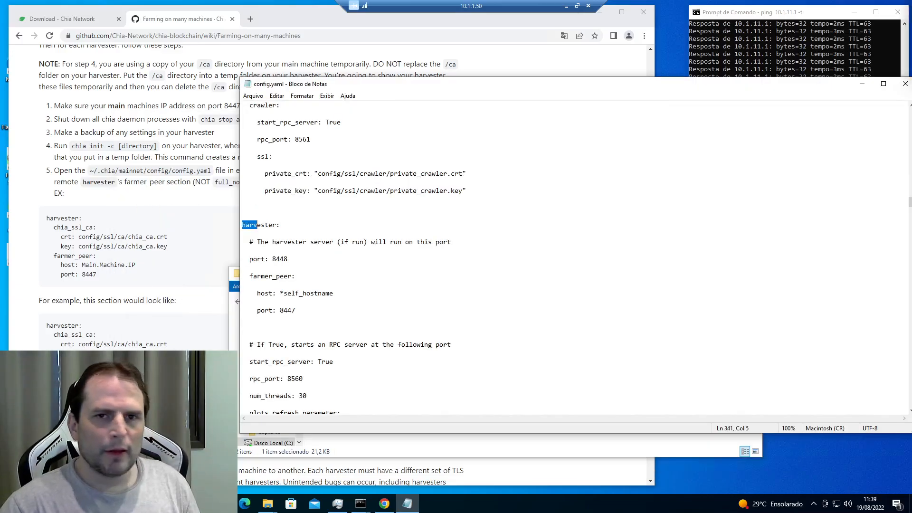
Set the farmer_peer host in the harvester section of config.yaml to 10.1.11.51.
left_click(318, 242)
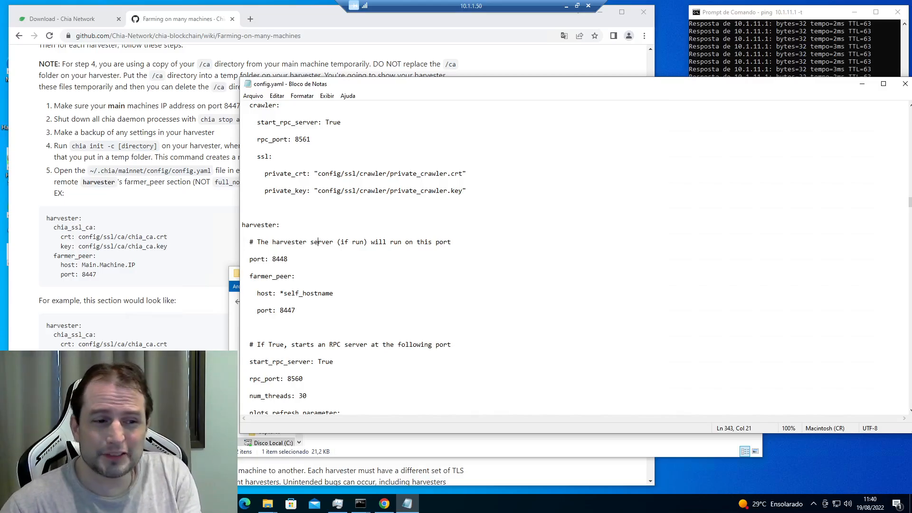
left_click_drag(280, 293, 334, 293)
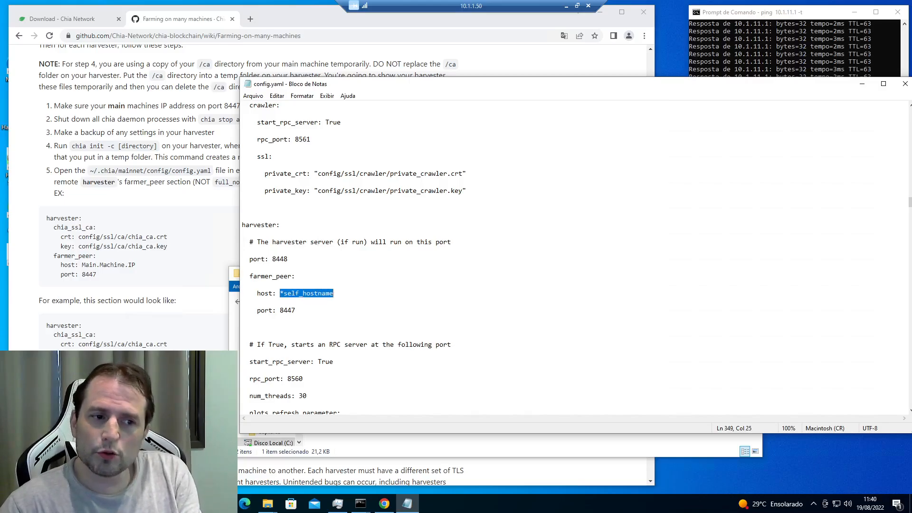
type("10.")
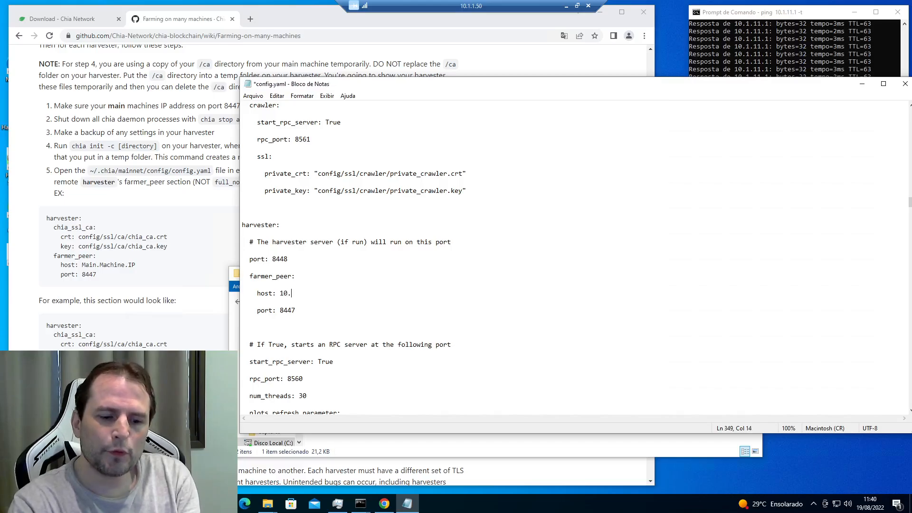
type("1.11.51")
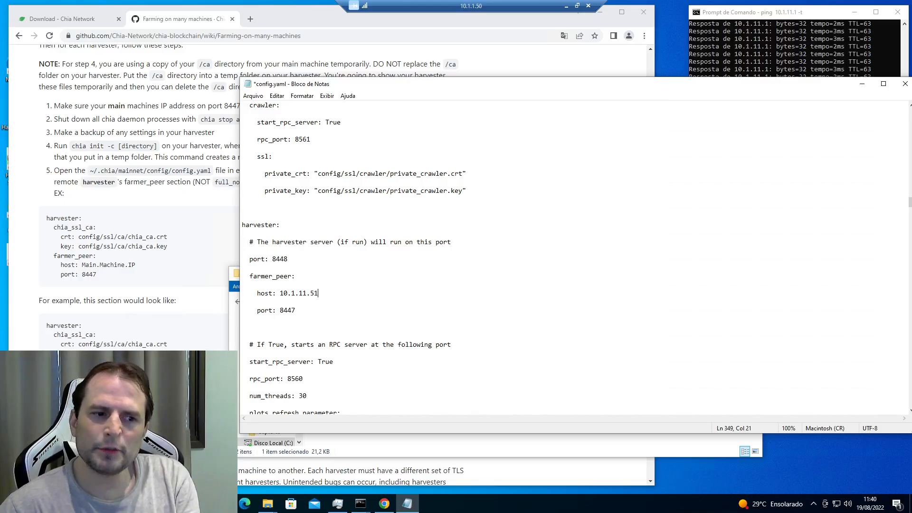
Replace the empty plot_directories list in the harvester section with the entry - D:\_OFICIAIS\NFT2-Aqua-Blackbird and save config.yaml.
scroll(570, 256, "down", 5)
scroll(447, 259, "down", 1)
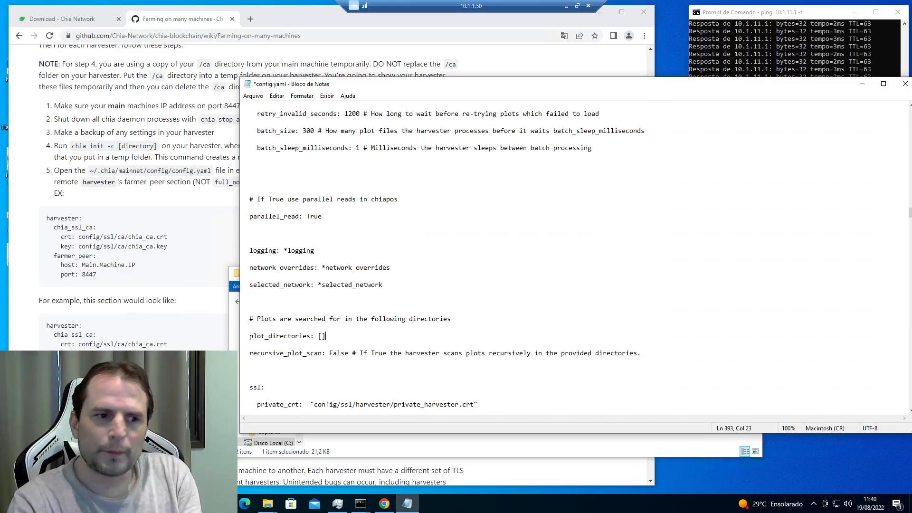
key("BackSpace")
key("BackSpace")
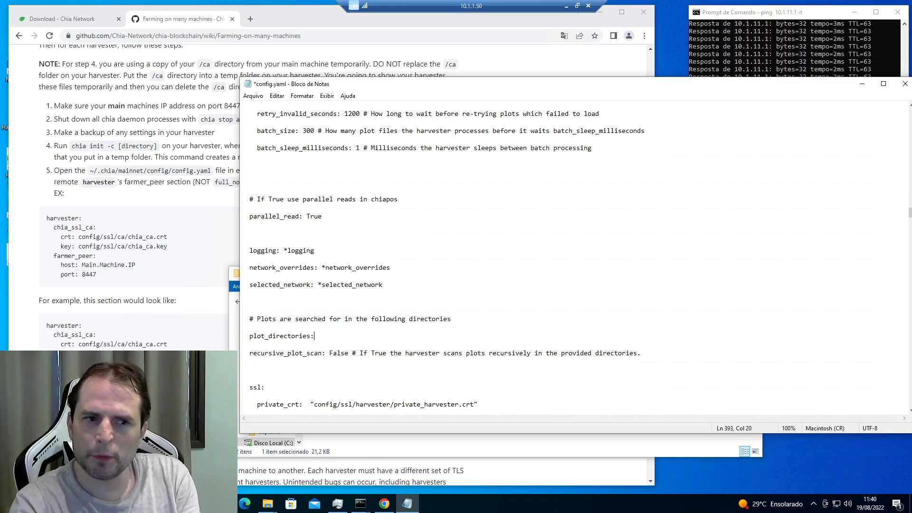
key("Return")
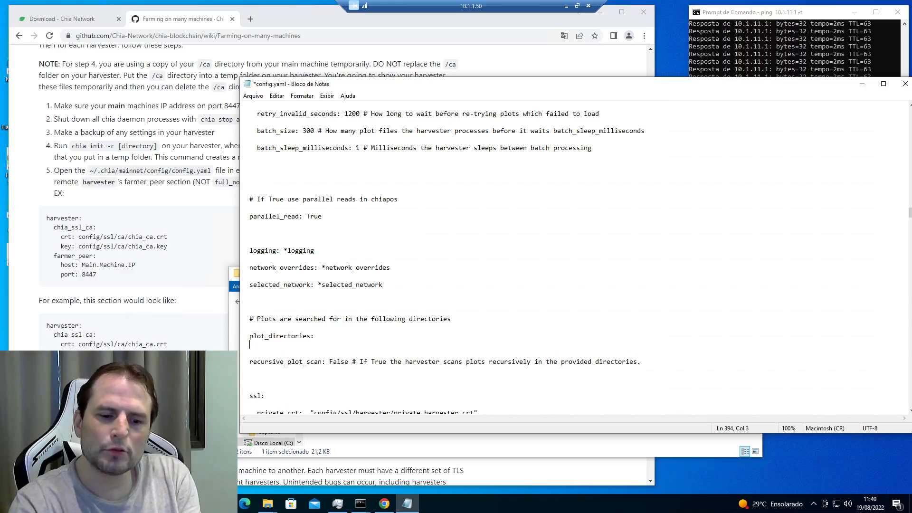
type("-")
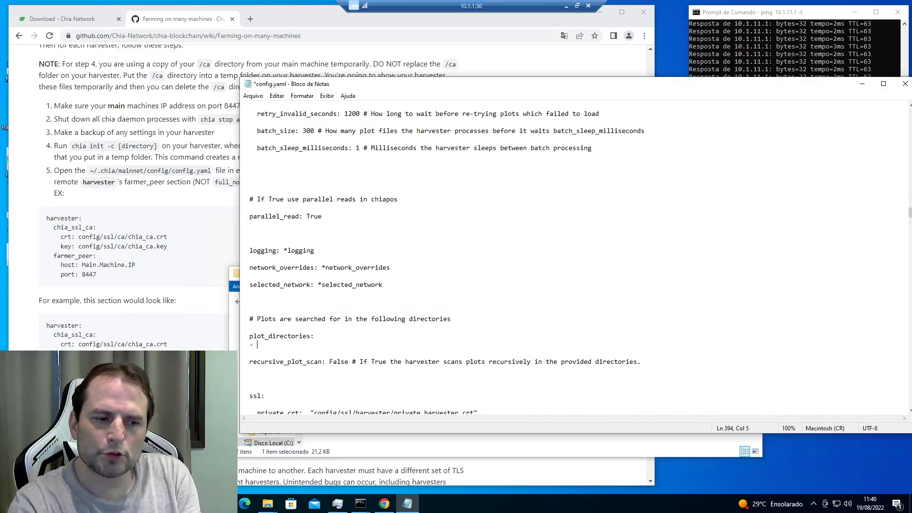
type("D:\\_OFICIAIS\\NFT2-Aqua-Blackbird")
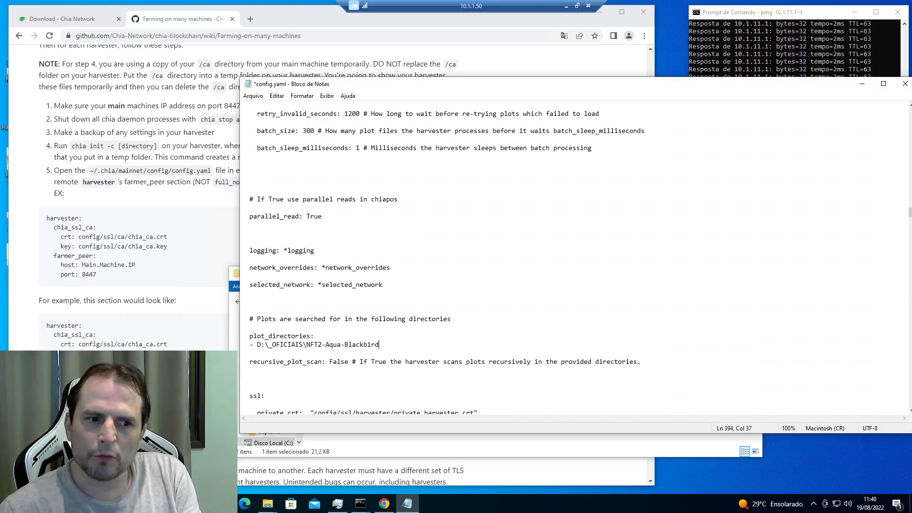
key("ctrl+s")
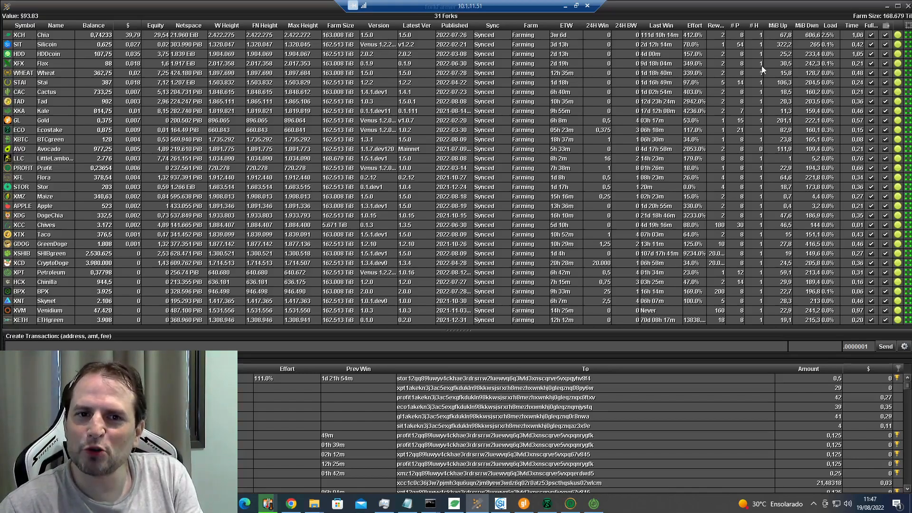
Check the # H values of Avocado and Chia in the forks table on machine 10.1.11.51.
left_click(759, 151)
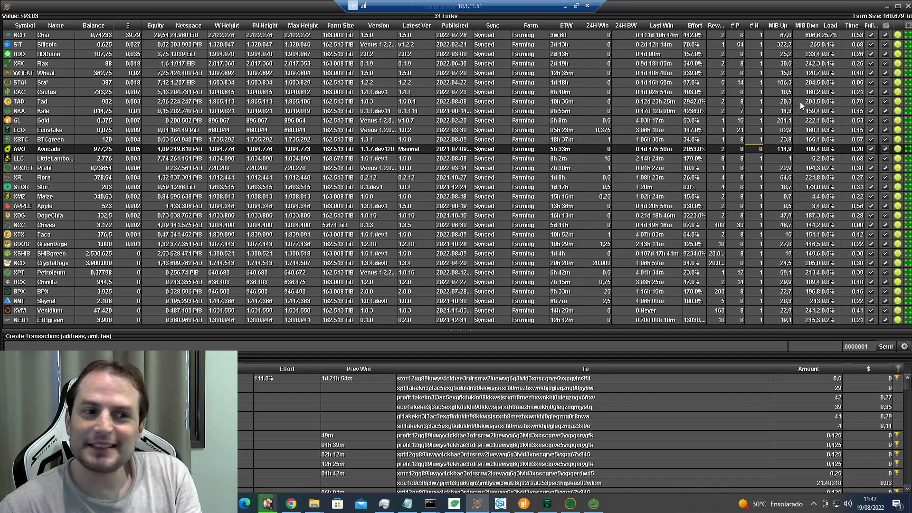
left_click(759, 37)
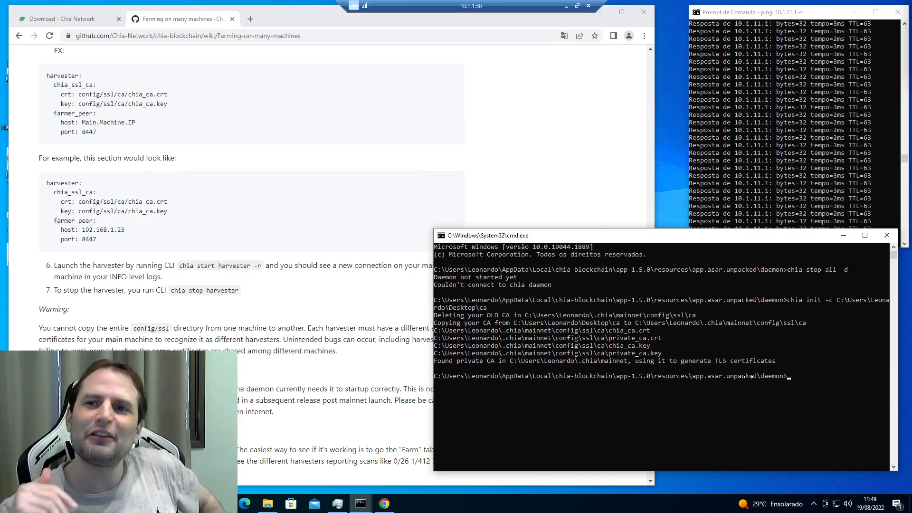
Launch the harvester on machine 10.1.1.50 by running chia start harvester -r in the Chia daemon folder's command prompt.
type("chia start harvester -r")
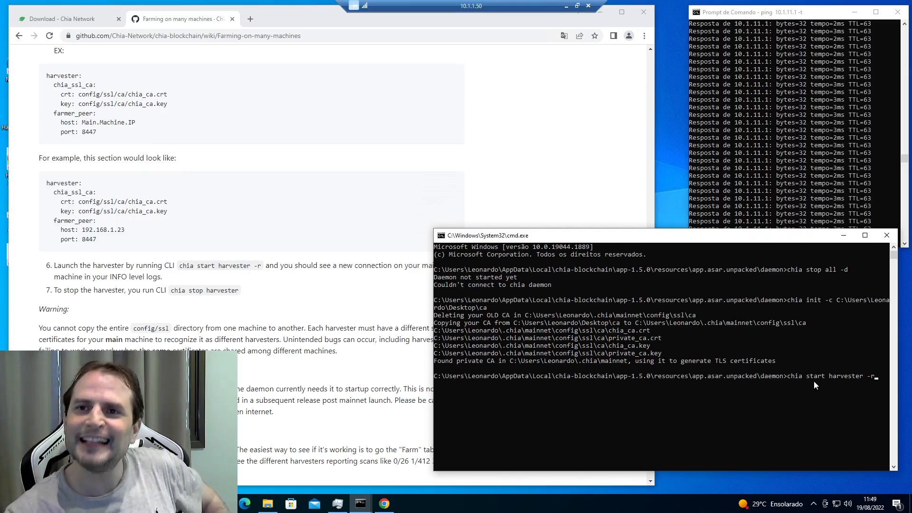
key("Return")
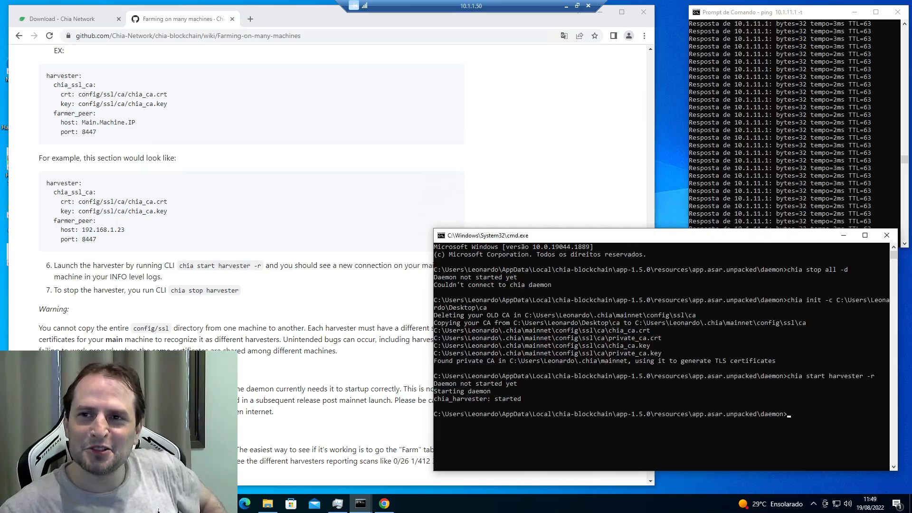
On machine 10.1.11.51, examine the plot list of remote harvester 10.1.1.50 in Chia Blockchain and Chia's # H value in the forks table.
key("alt+Tab")
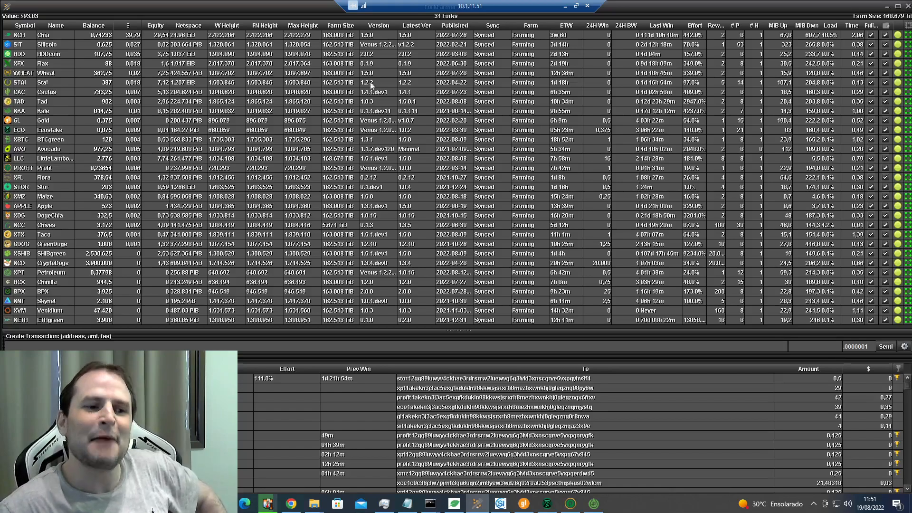
left_click(457, 504)
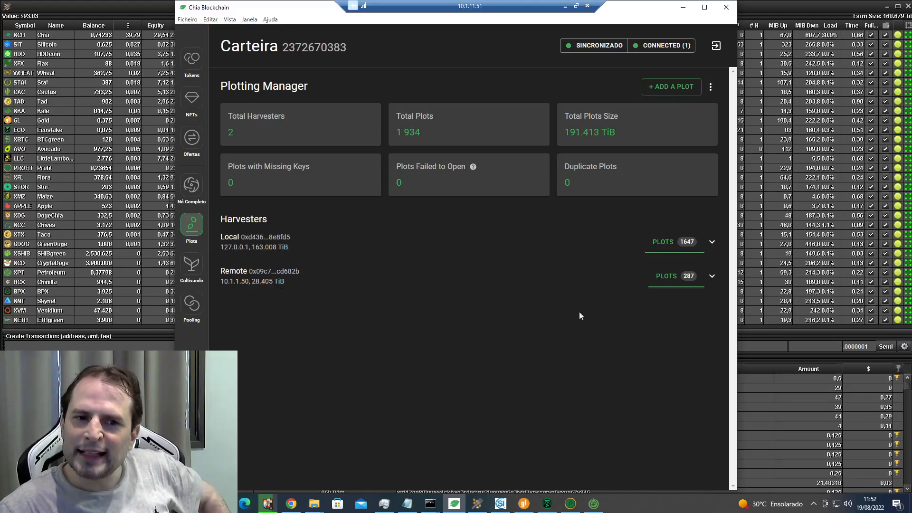
left_click(711, 276)
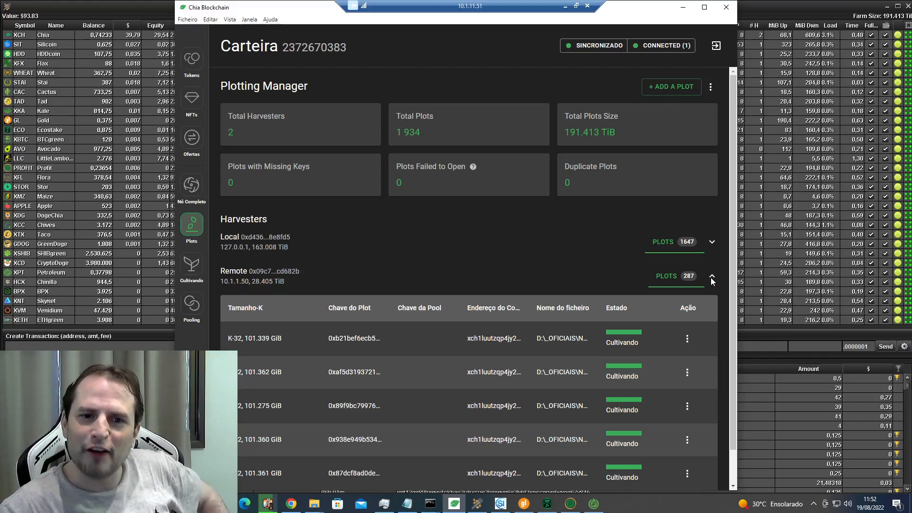
left_click(711, 277)
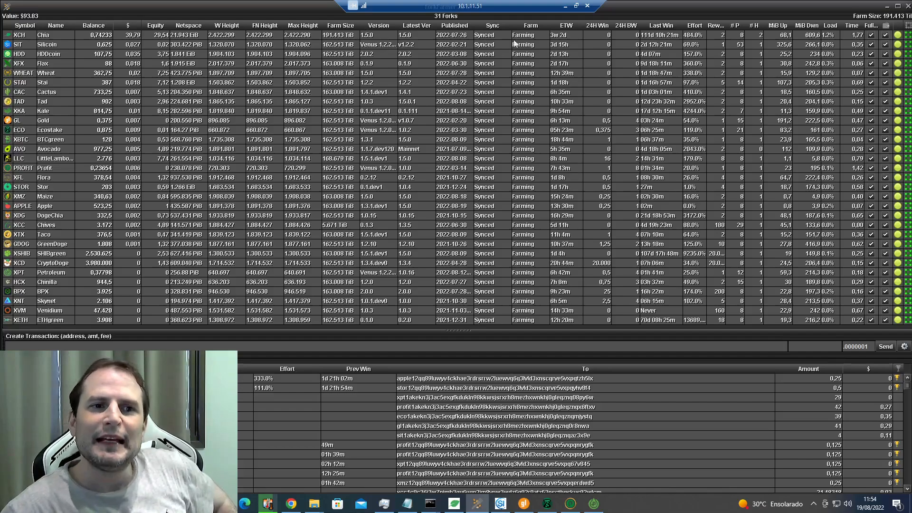
left_click(761, 36)
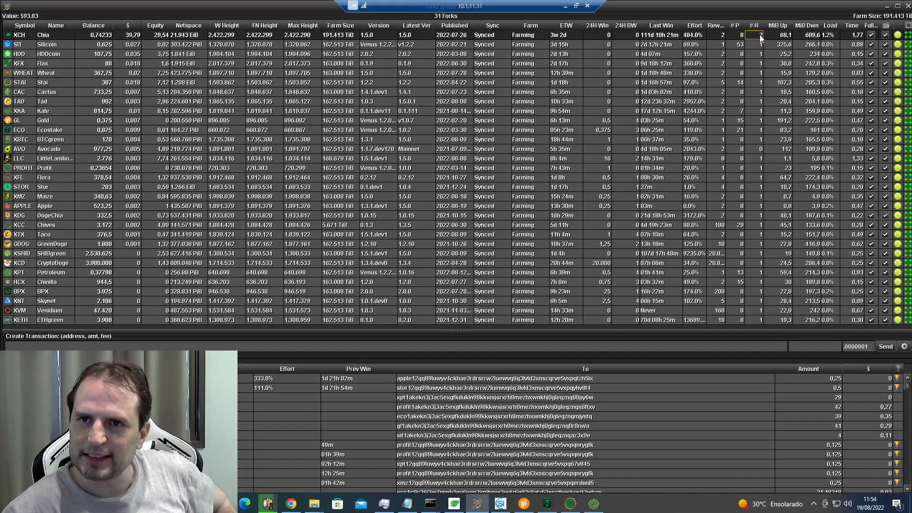